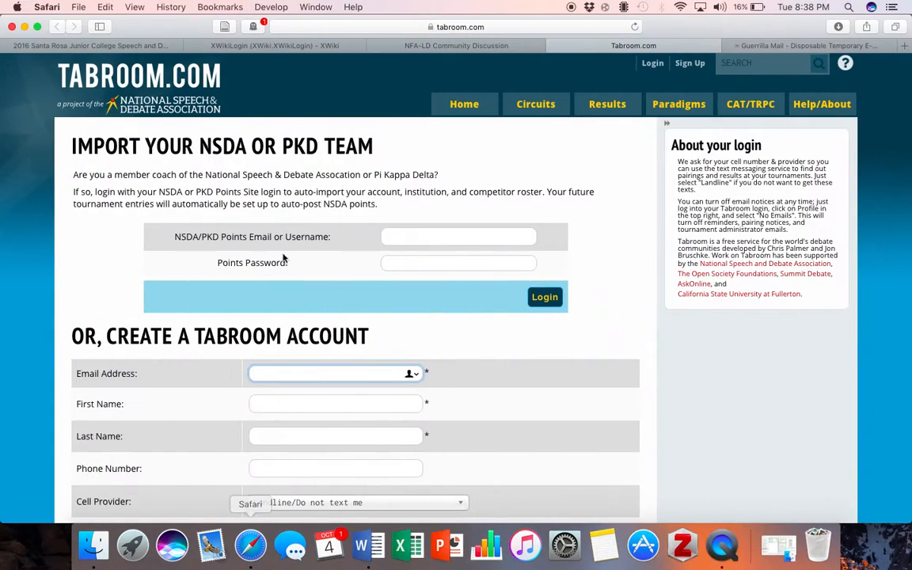
Follow the tabroom.com new_user link in the NFA-LD post to Tabroom's Create Account form
click(463, 45)
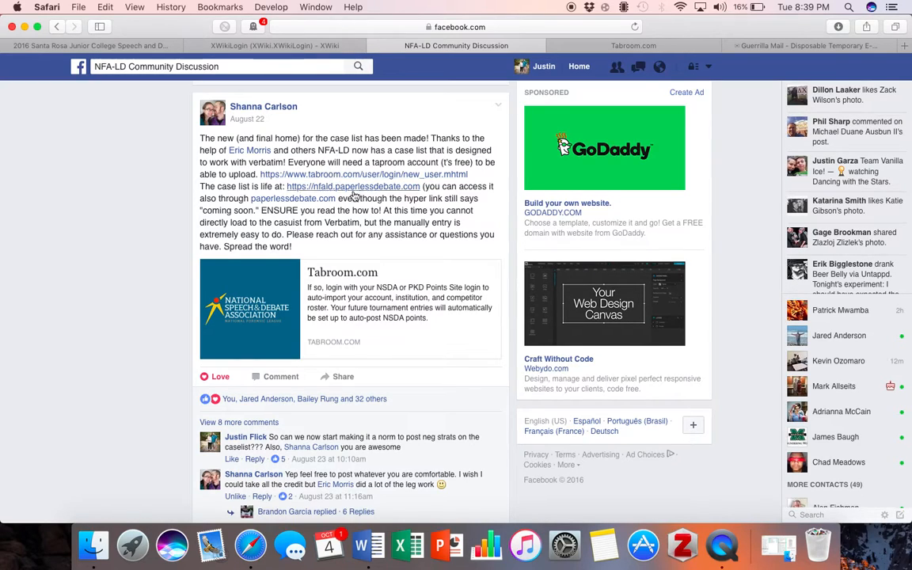
click(413, 180)
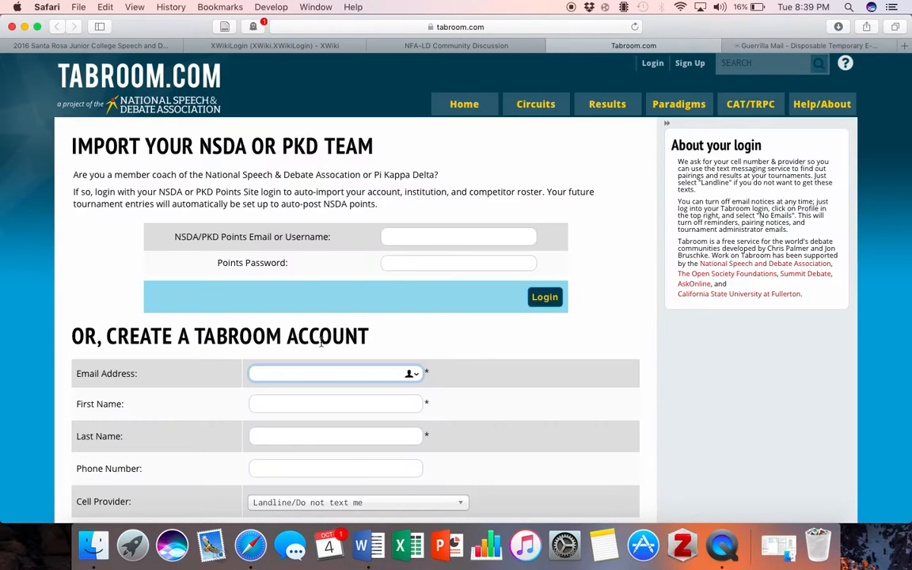
scroll(321, 343, down, 5)
click(803, 47)
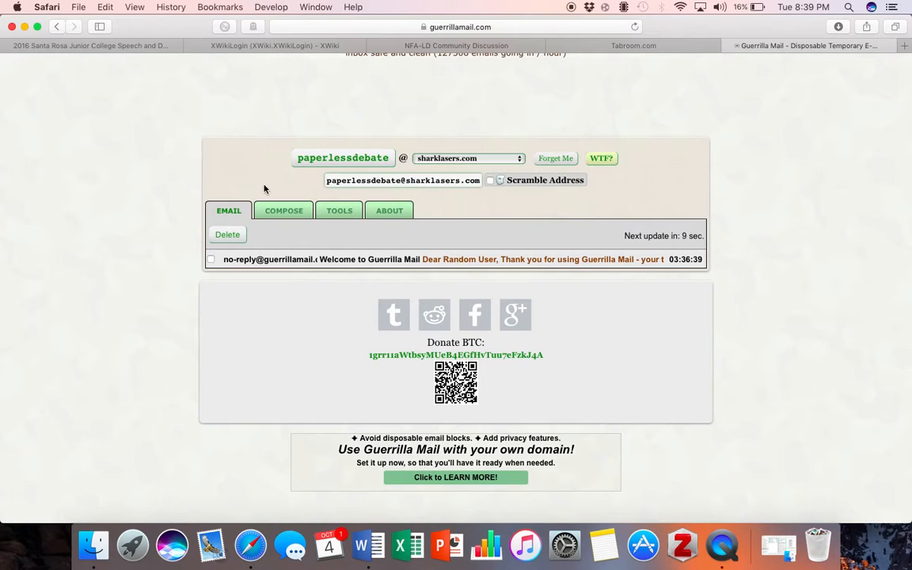
double_click(332, 184)
right_click(333, 182)
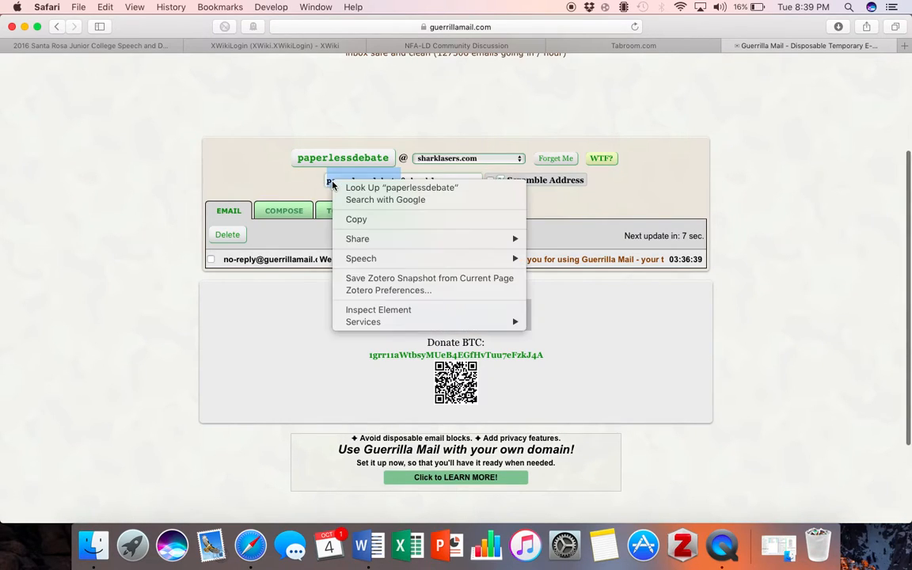
click(356, 219)
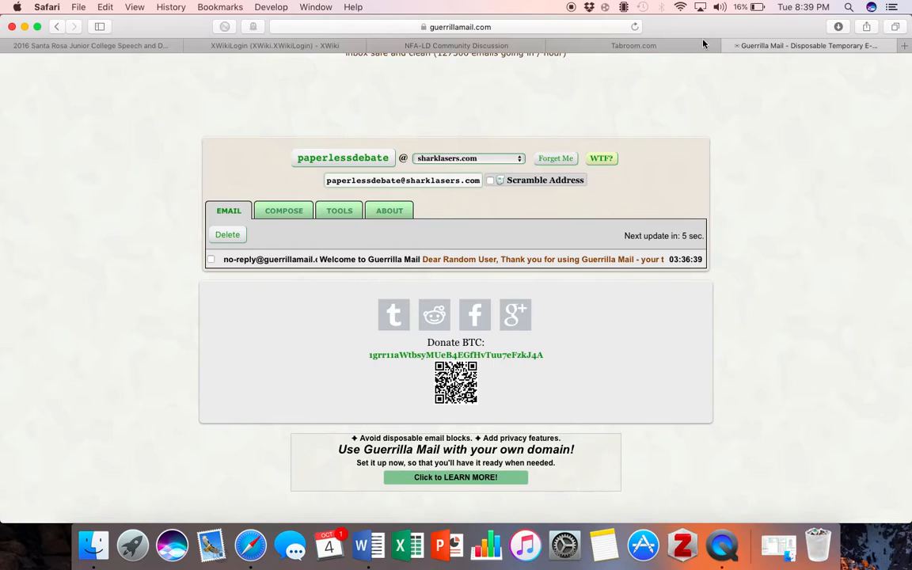
click(663, 47)
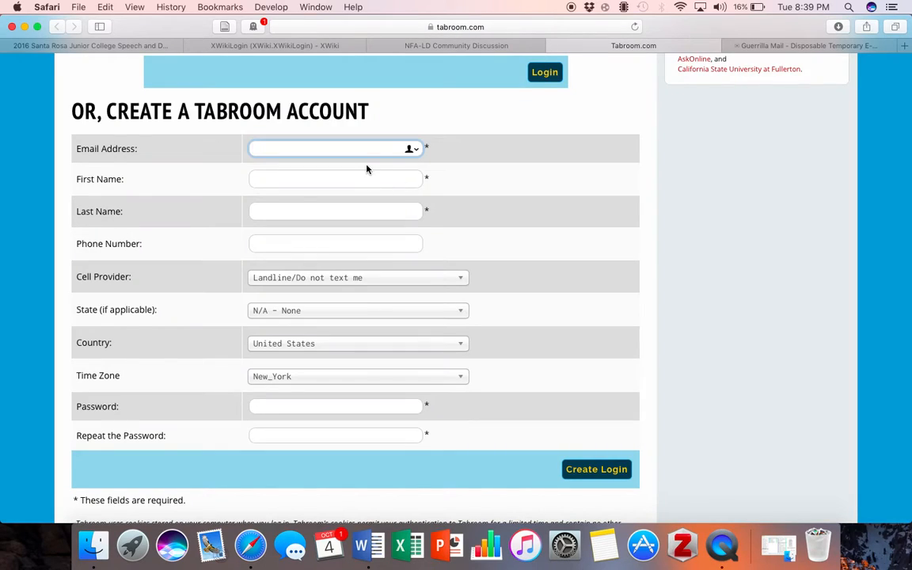
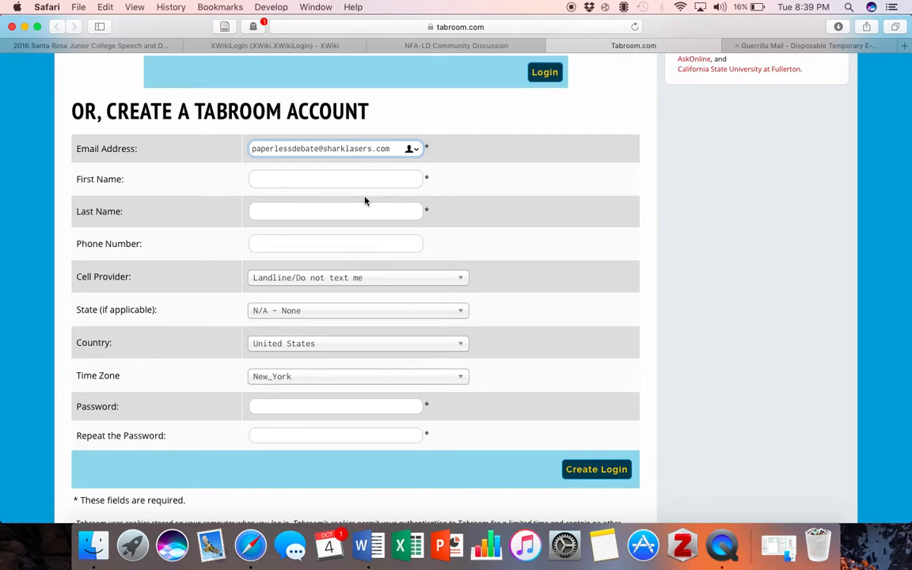
Enter the disposable e-mail address and the account holder's first and last name
click(363, 180)
text(PA)
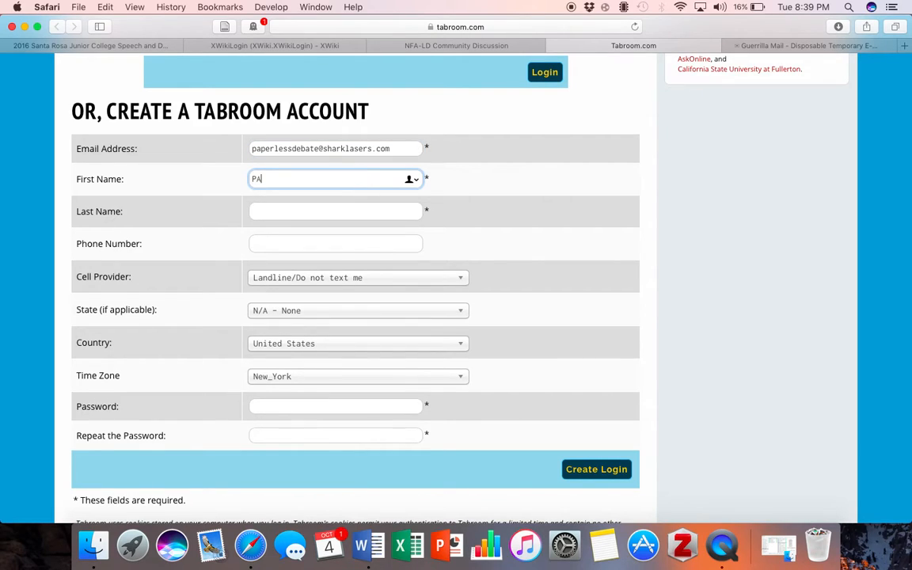
key(BackSpace)
text(aperless)
click(350, 213)
text(Debate)
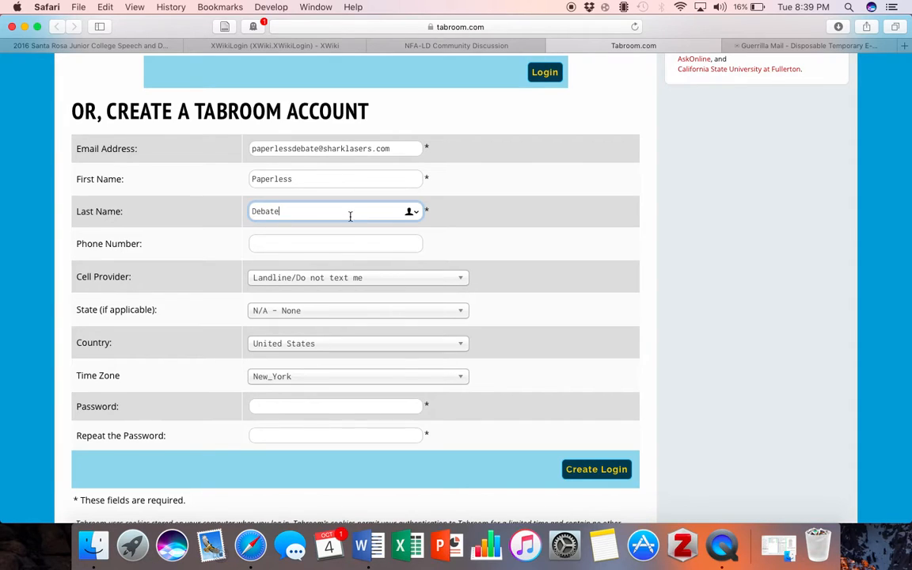
Set and confirm the account password, create the login, and decline Safari's password saving
click(306, 243)
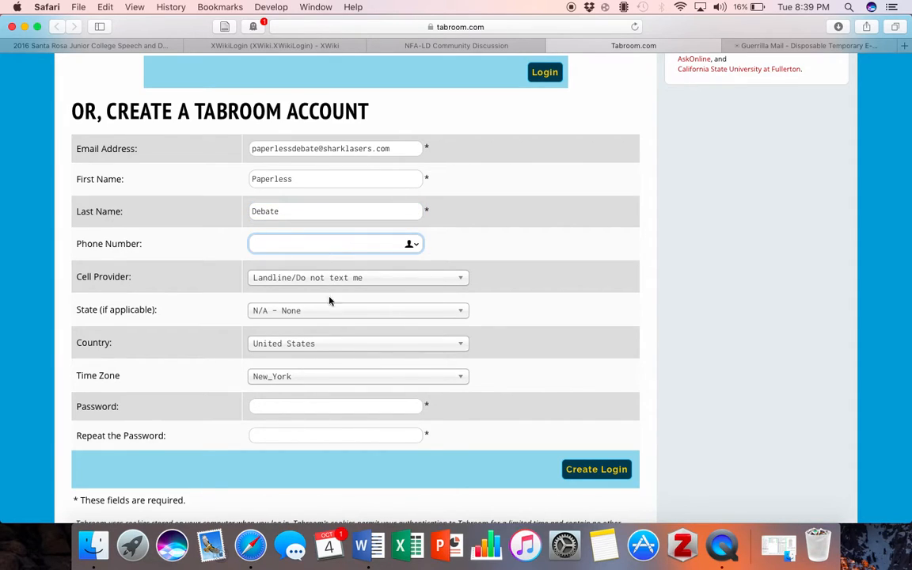
click(313, 403)
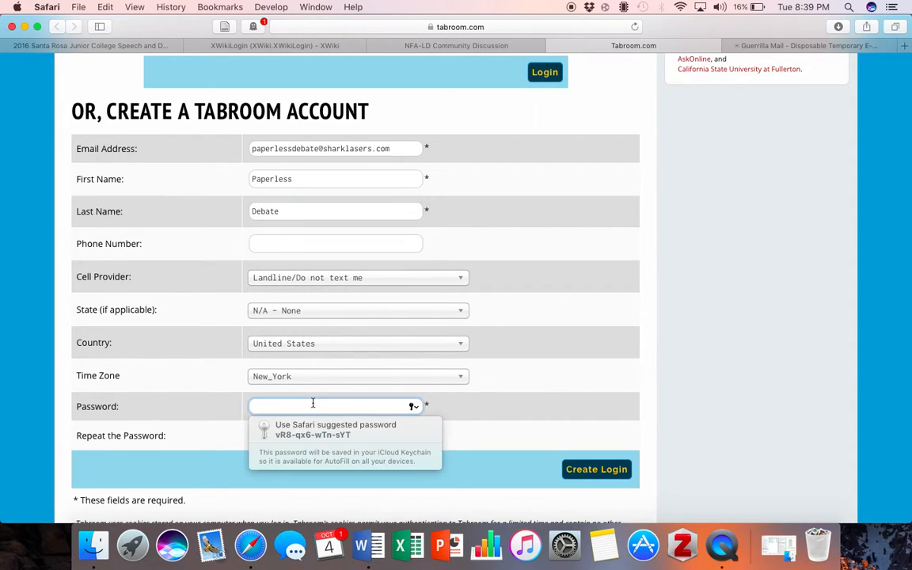
text(•)
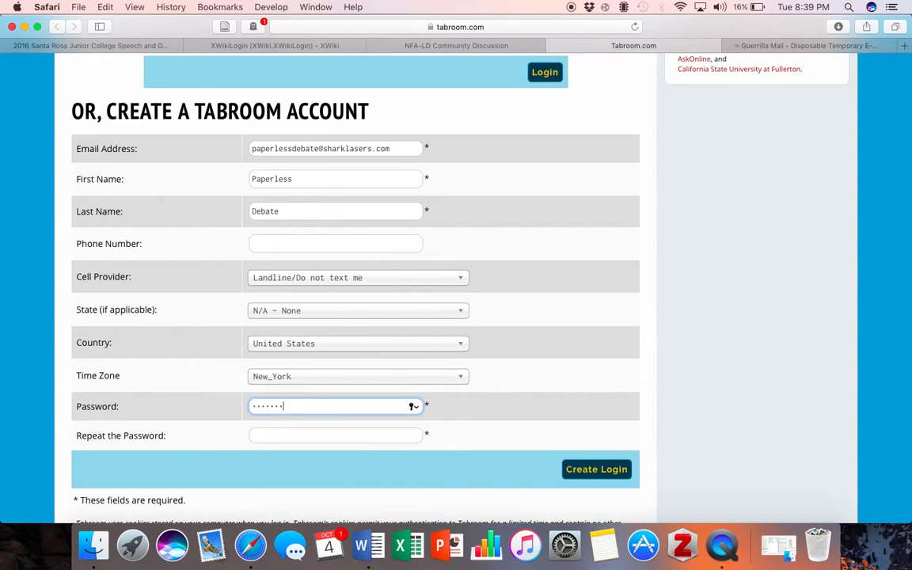
click(318, 432)
text(•)
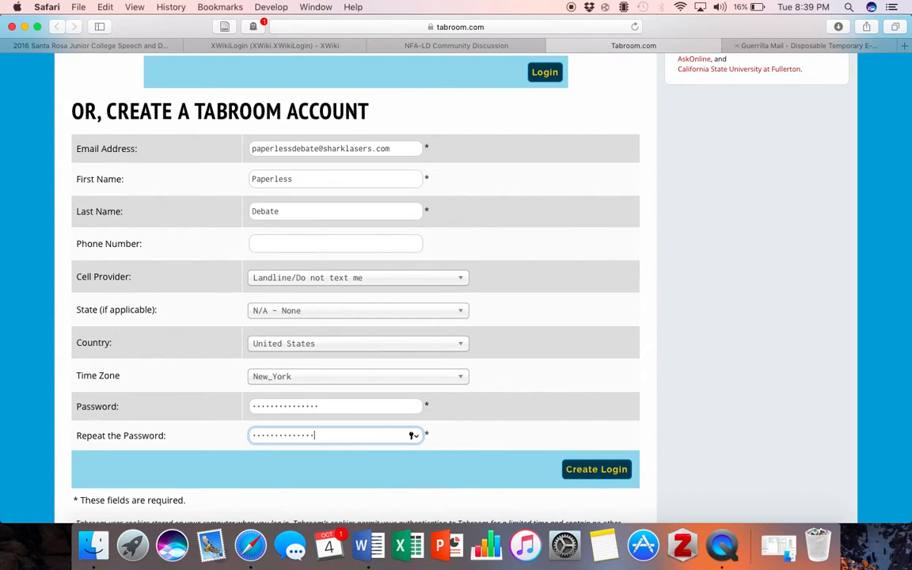
click(570, 468)
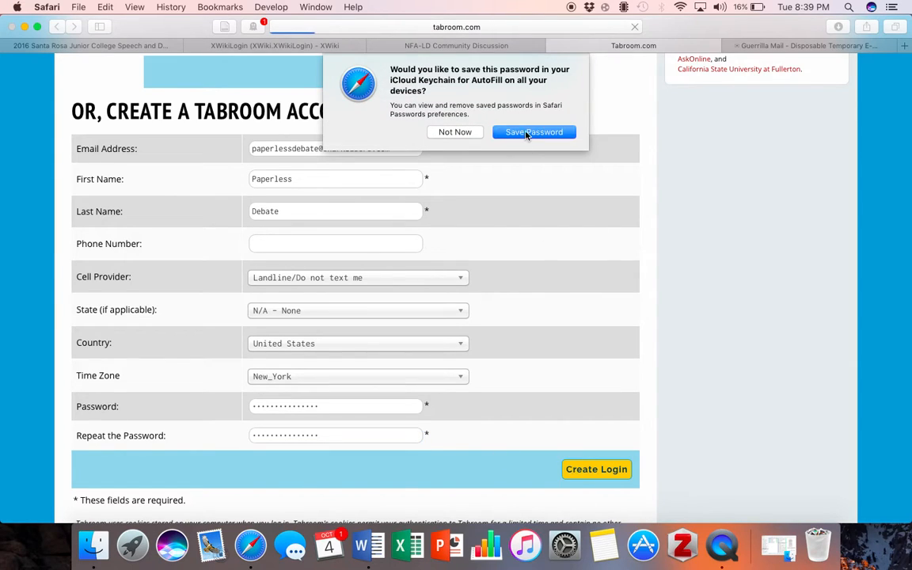
click(455, 132)
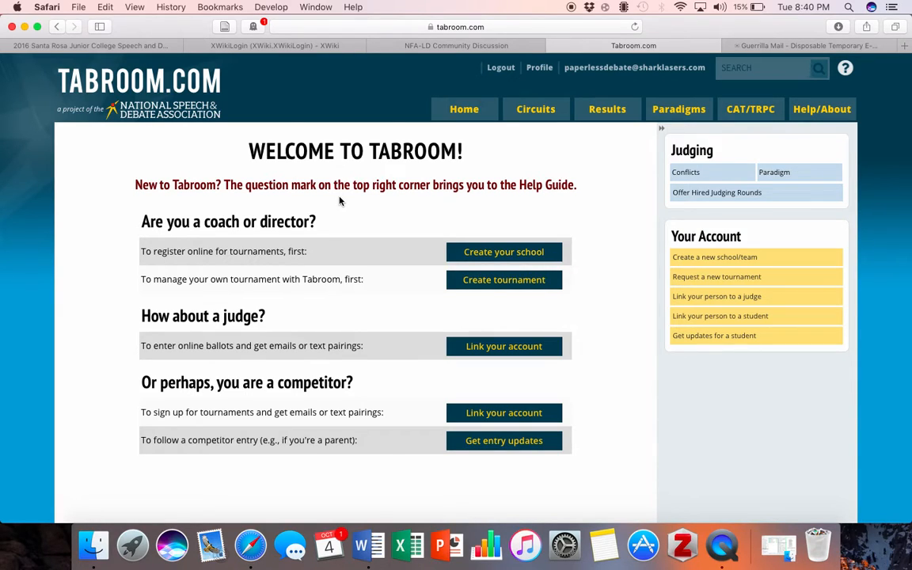
Review the Tabroom welcome page, then check the Guerrilla Mail inbox for new mail
scroll(336, 355, down, 2)
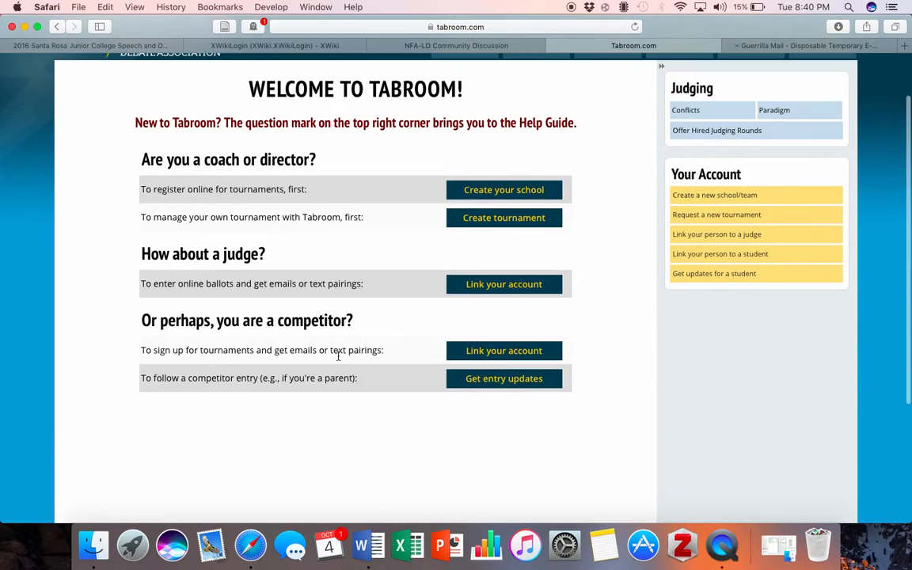
scroll(333, 354, up, 1)
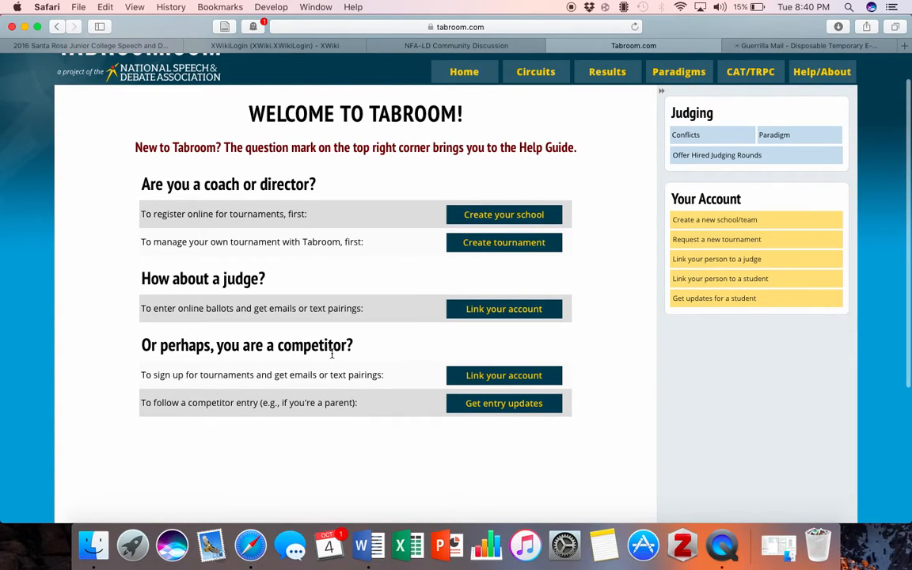
scroll(331, 354, up, 2)
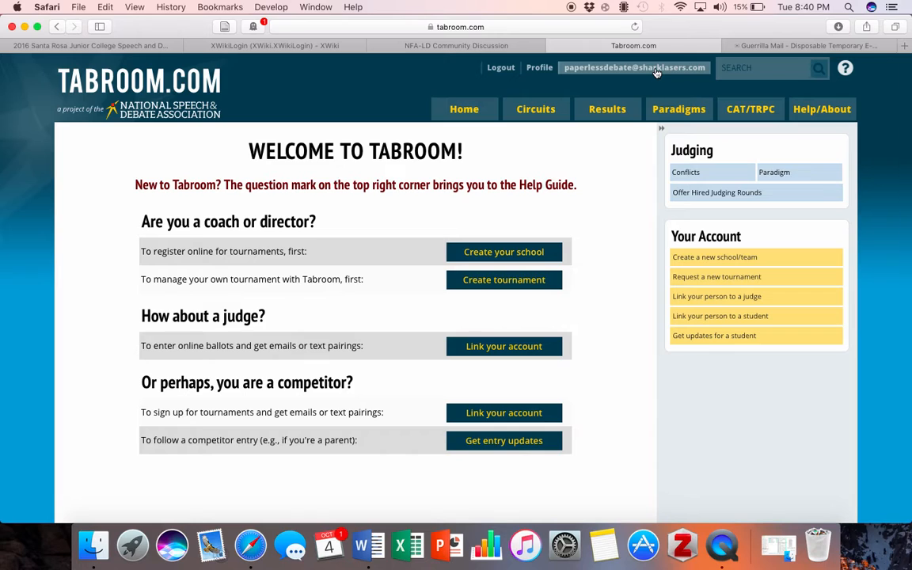
click(792, 45)
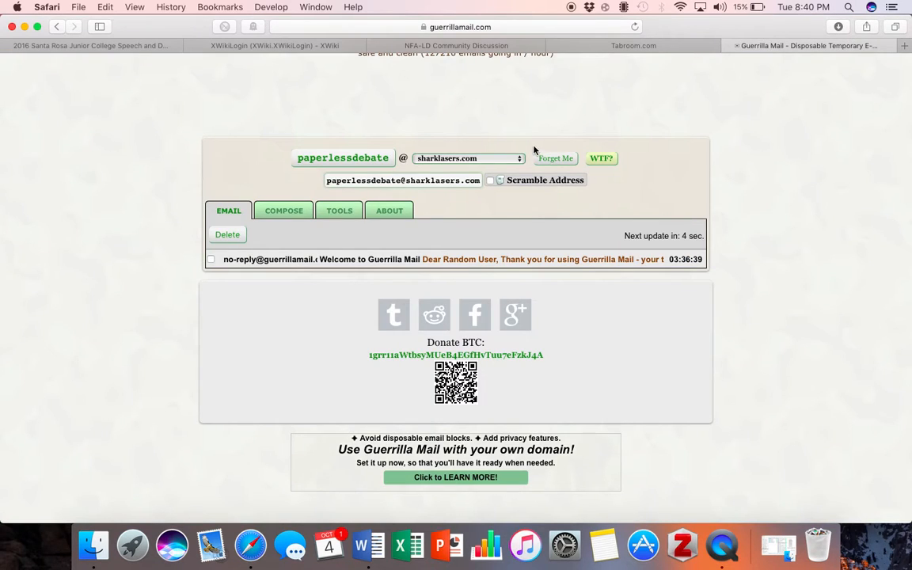
scroll(513, 173, up, 5)
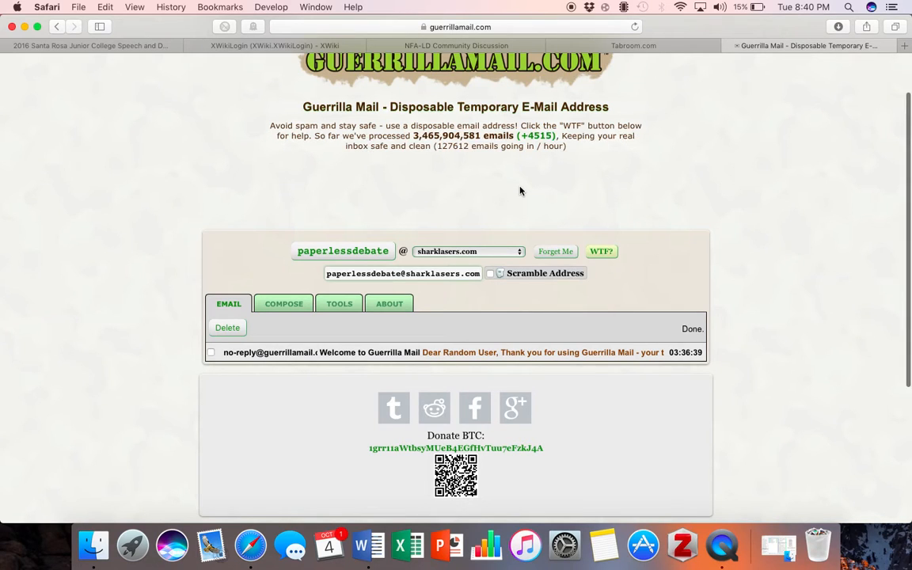
scroll(520, 190, down, 3)
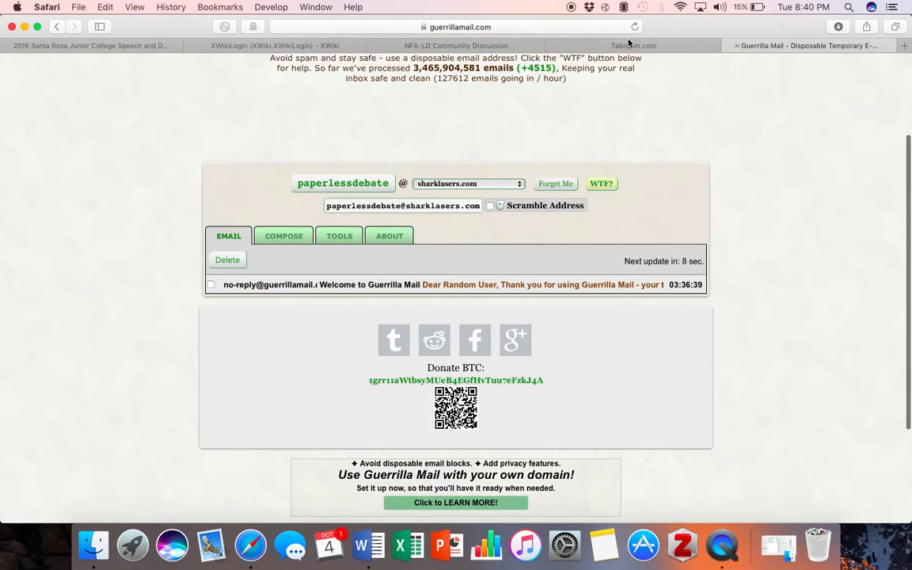
Return to the Tabroom welcome page, then go back to the NFA-LD Community Discussion post
click(630, 44)
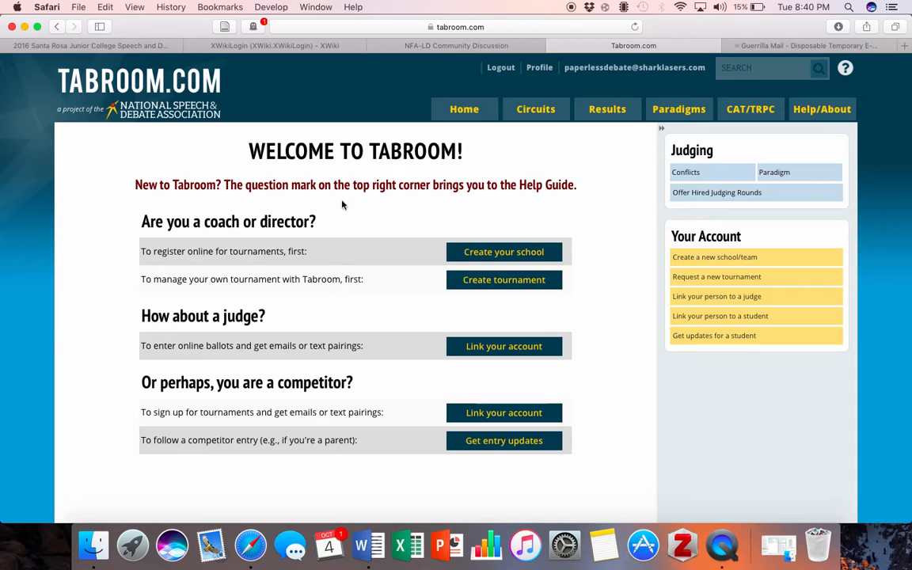
scroll(368, 220, down, 1)
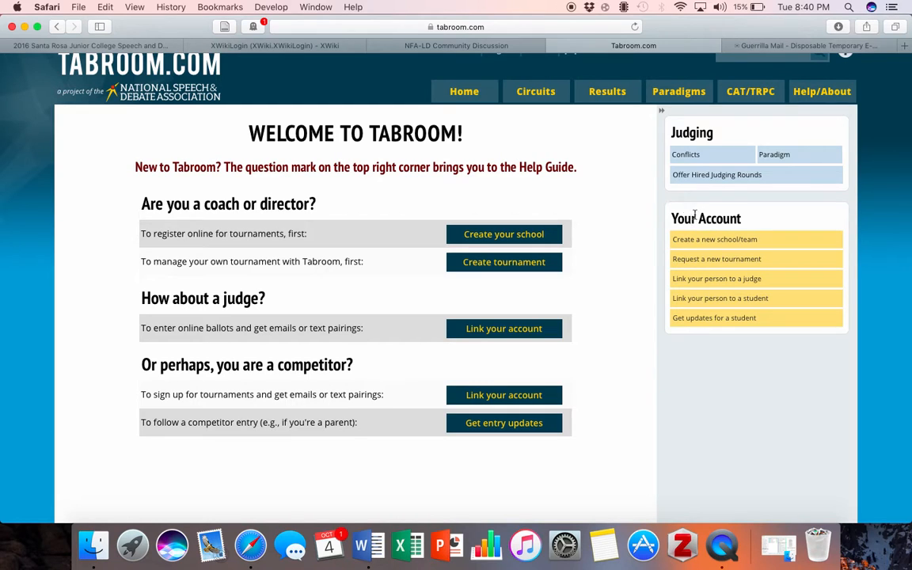
scroll(574, 159, up, 2)
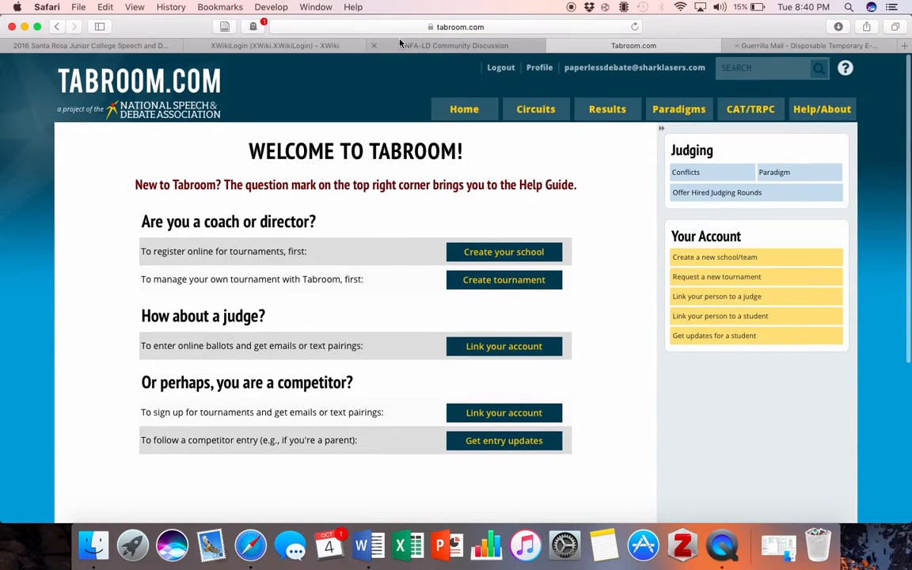
click(459, 46)
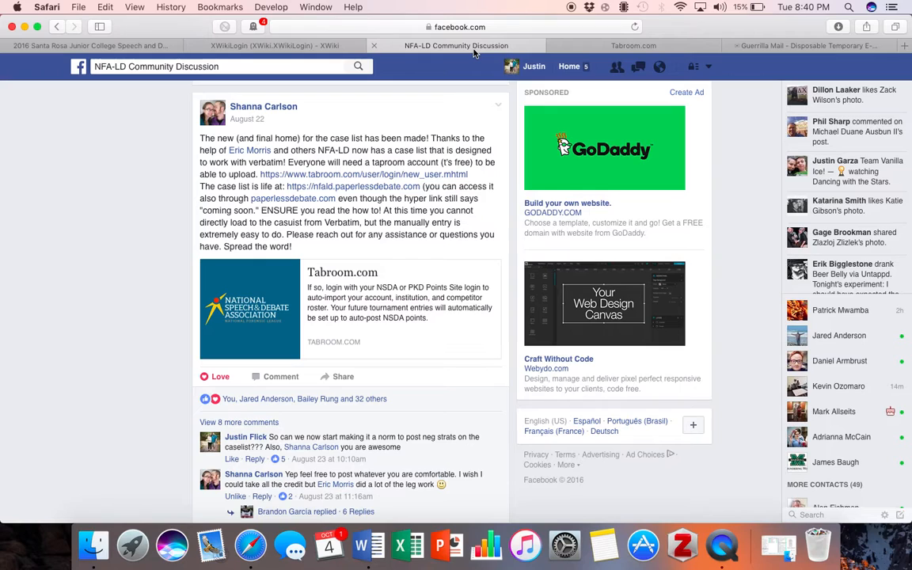
click(799, 46)
click(629, 45)
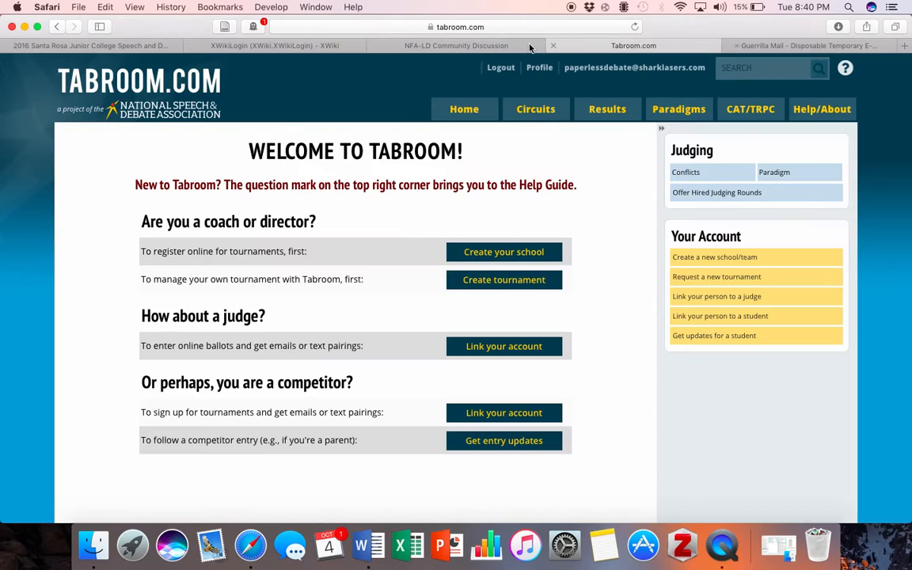
click(444, 45)
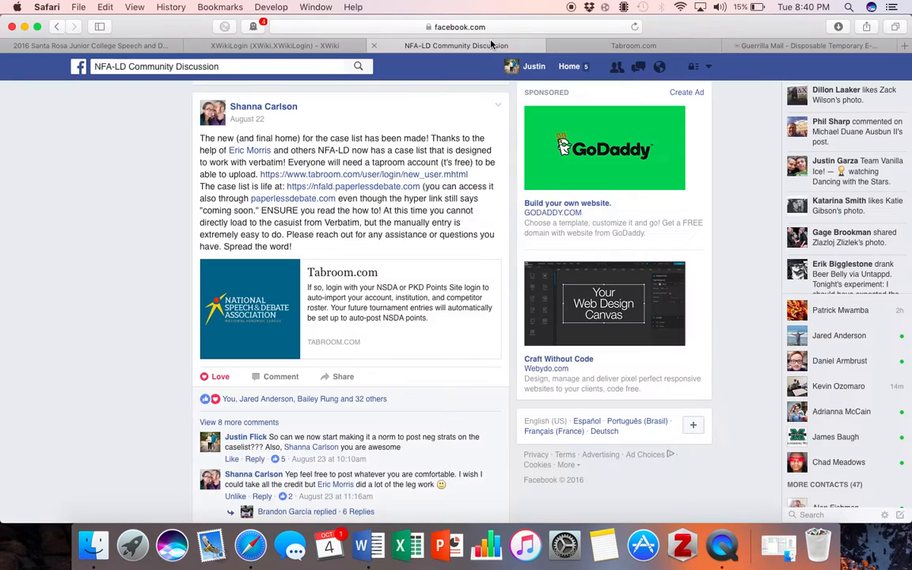
Open the NFA-LD caselist's log-in page and clear the autofilled username and password
click(349, 192)
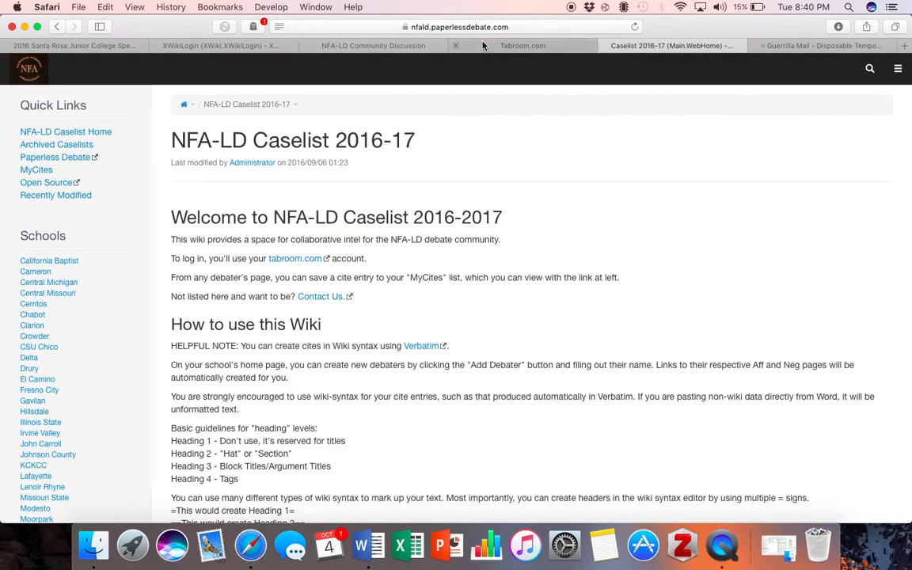
click(897, 69)
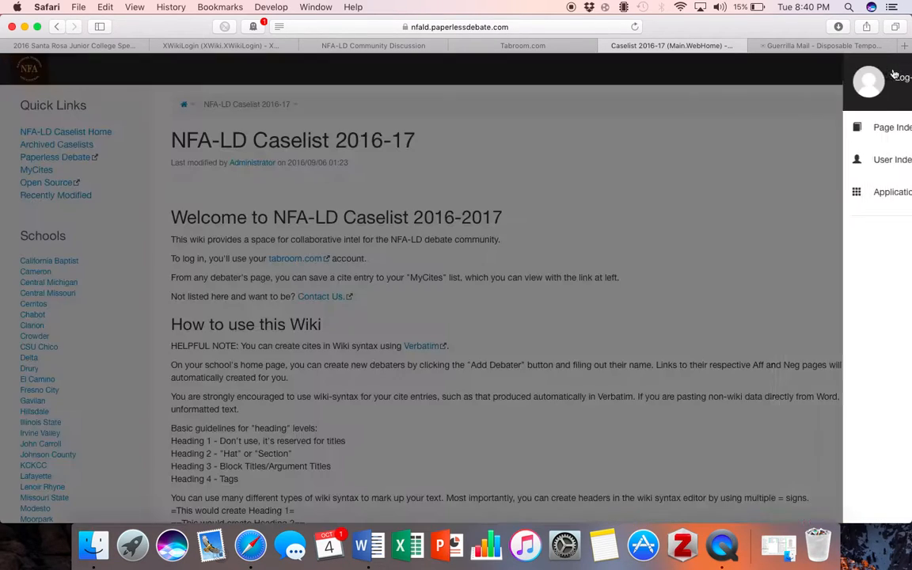
click(799, 83)
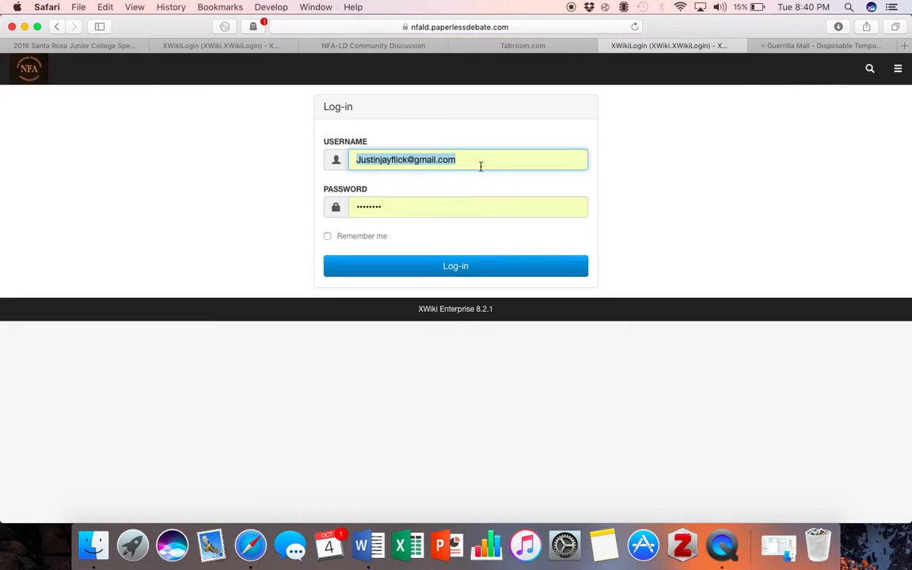
key(BackSpace)
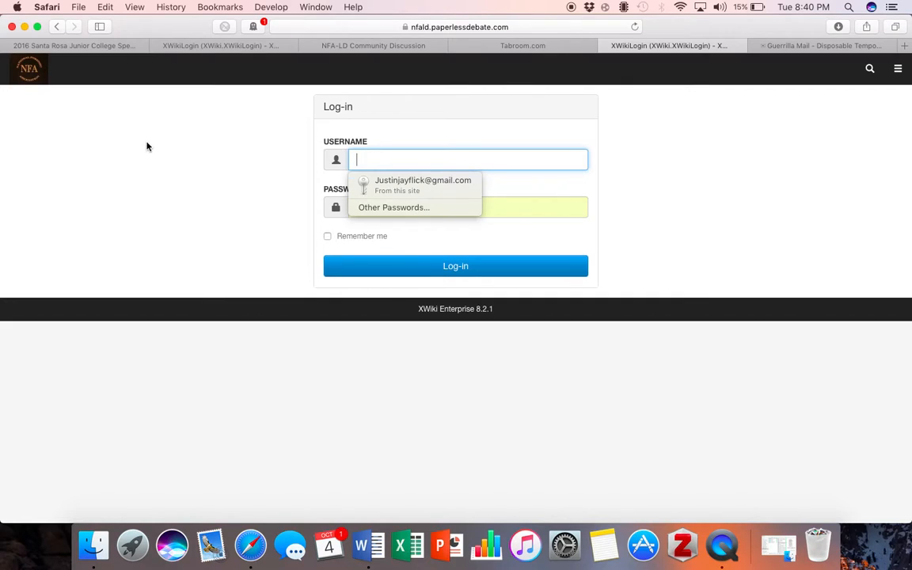
click(133, 129)
click(422, 216)
key(super+a)
key(BackSpace)
click(368, 162)
click(236, 197)
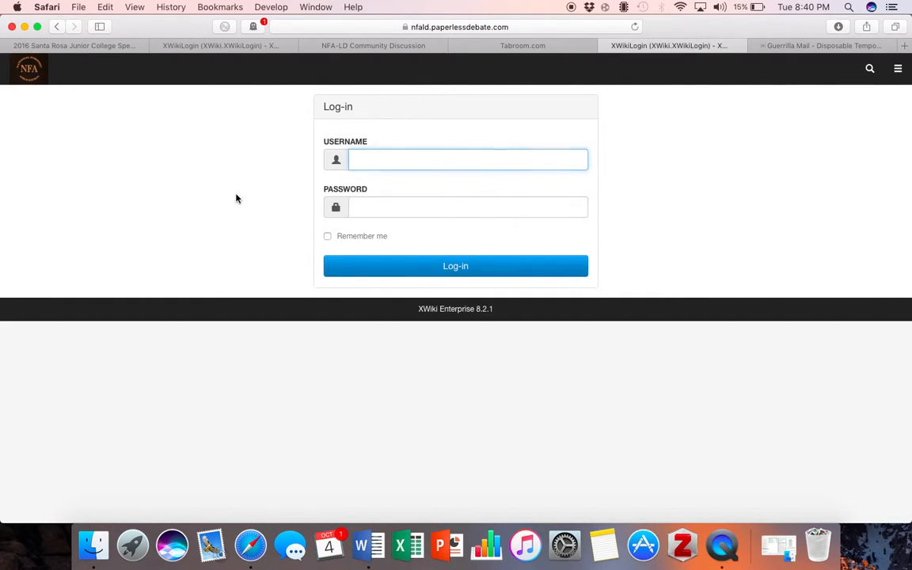
Enter the account e-mail as username and the password, then submit the log-in
click(447, 158)
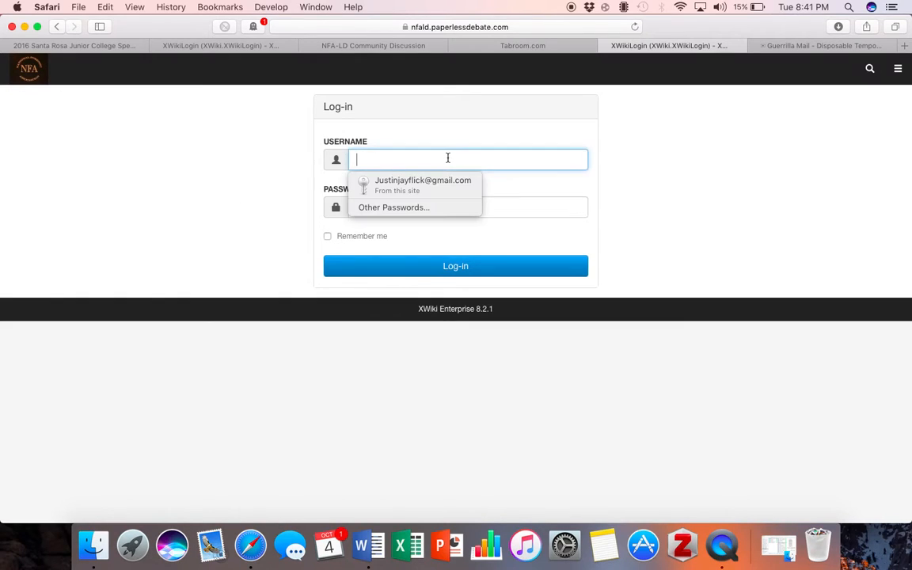
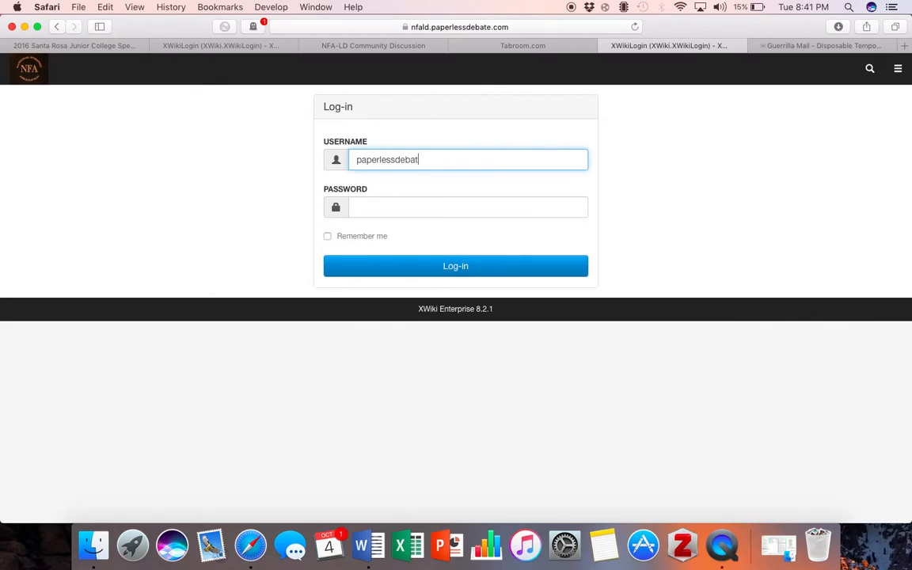
click(458, 203)
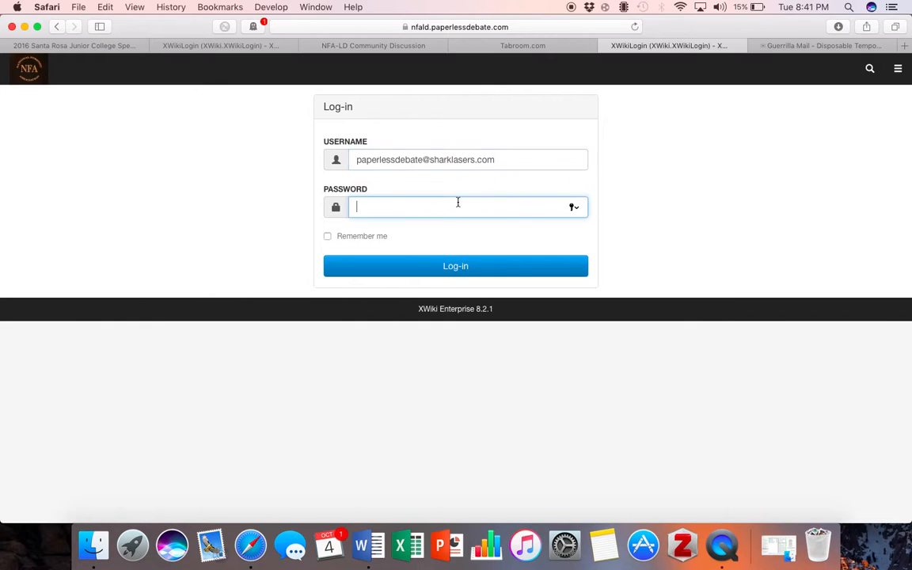
text(p)
click(527, 275)
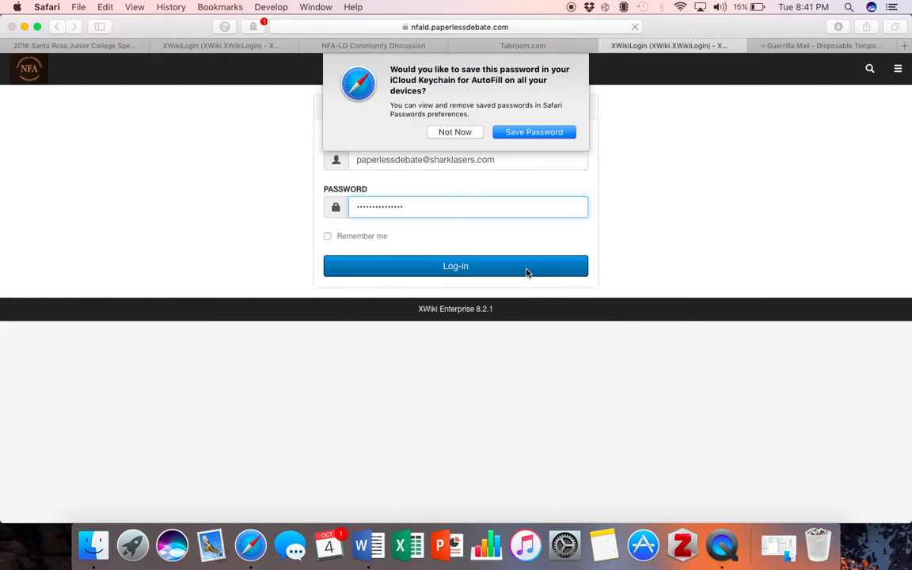
Decline saving the password and confirm the logged-in account in the site menu
click(467, 132)
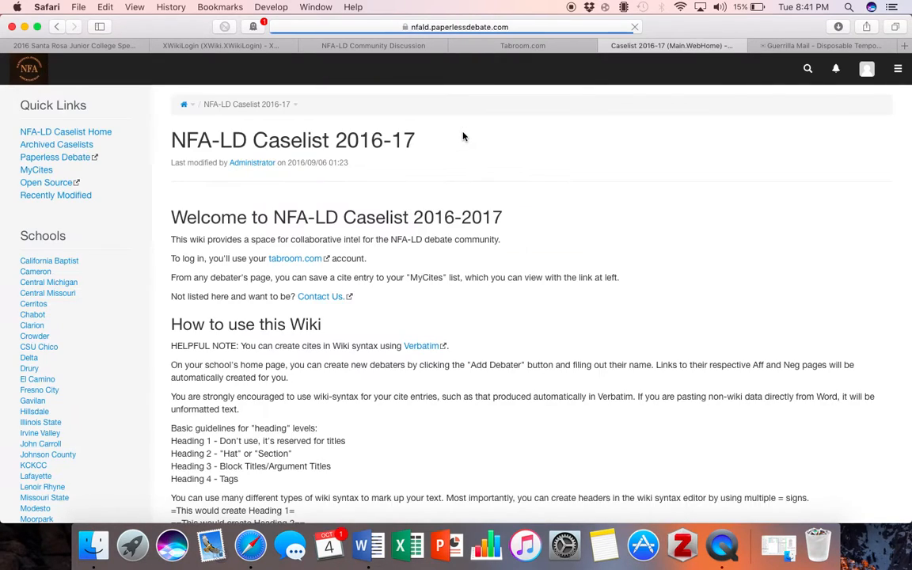
click(895, 67)
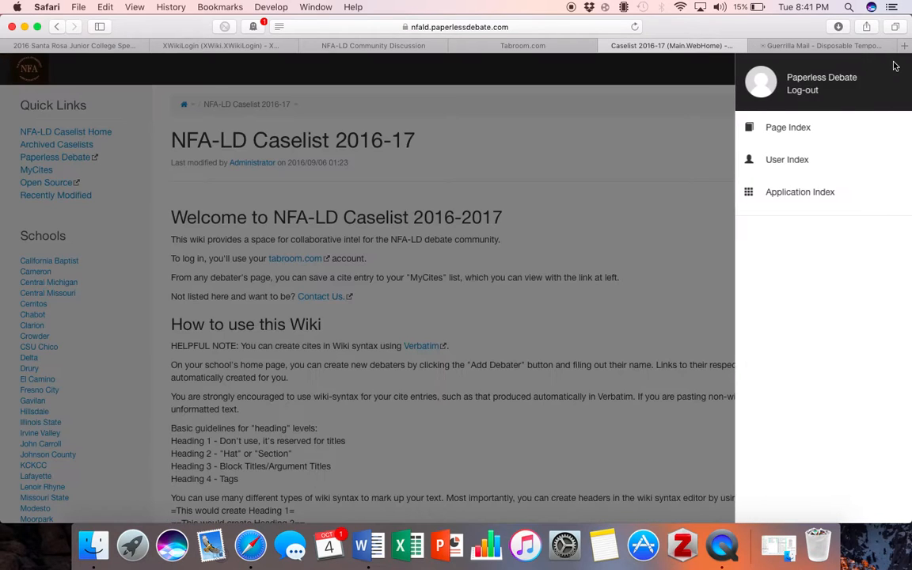
click(533, 108)
scroll(61, 303, down, 10)
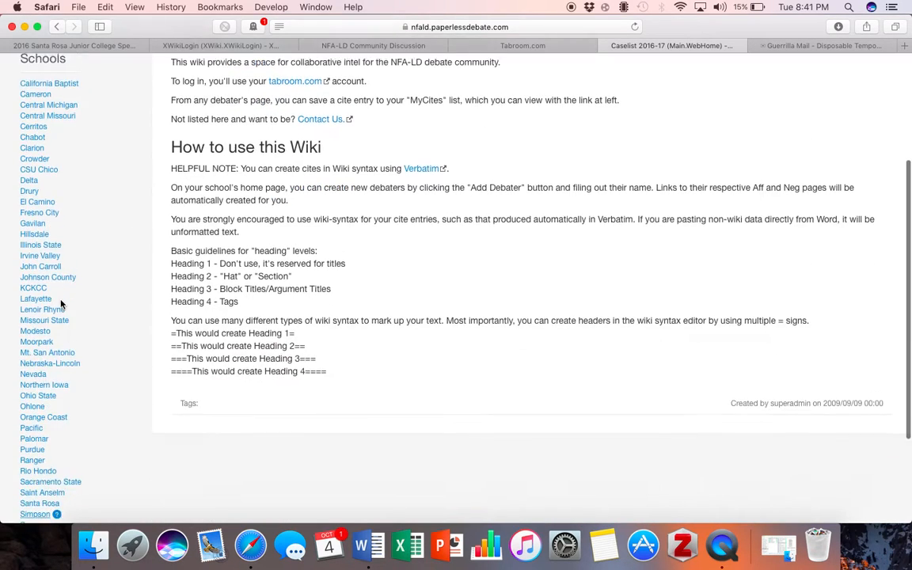
scroll(61, 304, up, 8)
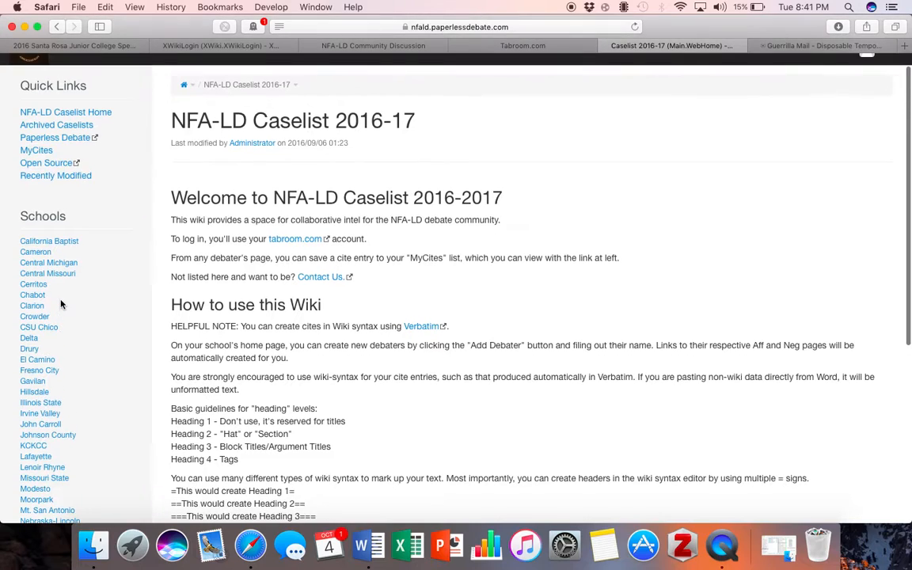
Scroll through the caselist home page's Schools list and How to use this Wiki guidance
scroll(61, 303, down, 4)
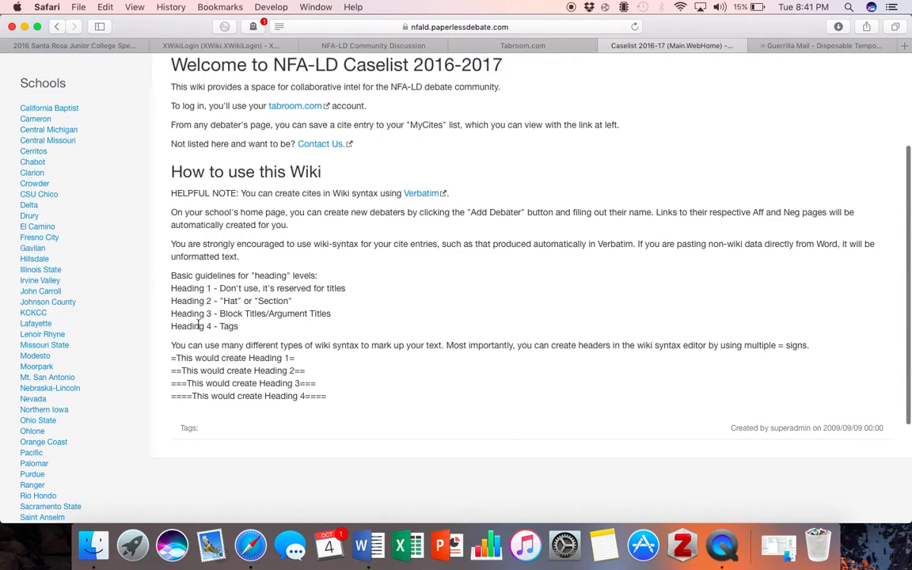
scroll(234, 336, down, 2)
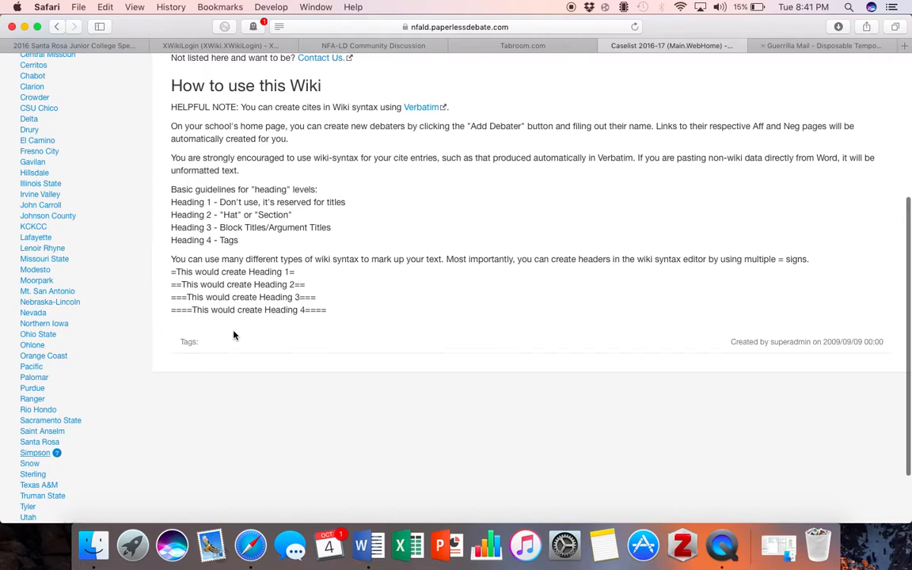
scroll(233, 336, down, 2)
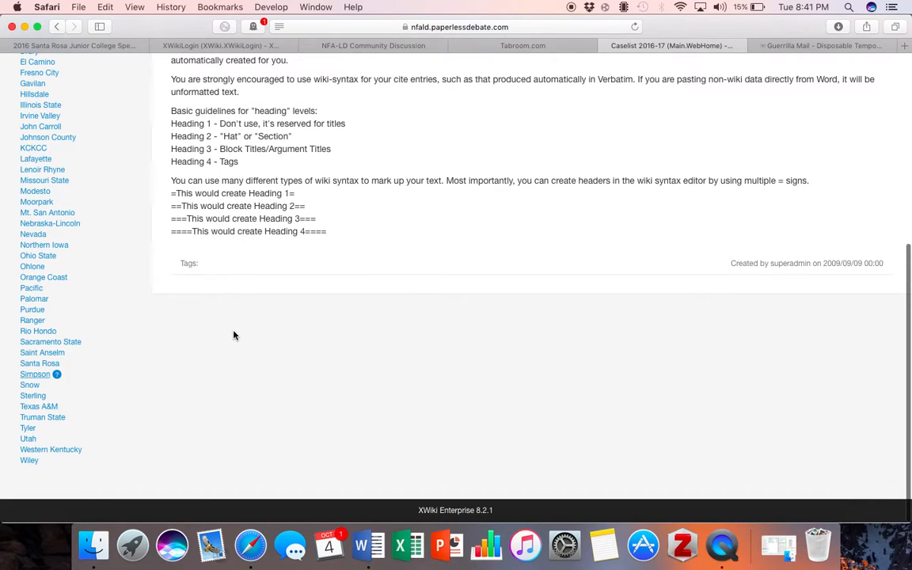
scroll(233, 335, up, 2)
scroll(234, 336, up, 2)
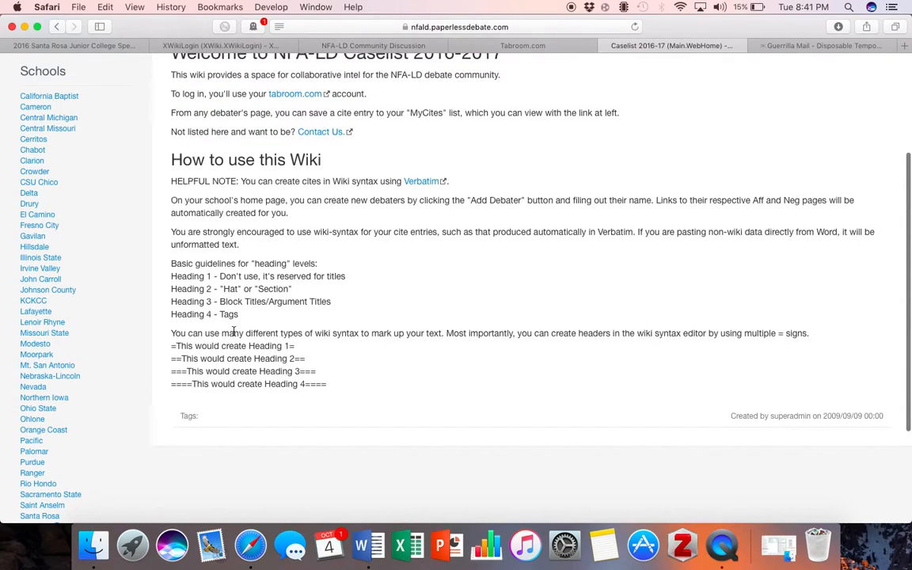
scroll(234, 336, up, 1)
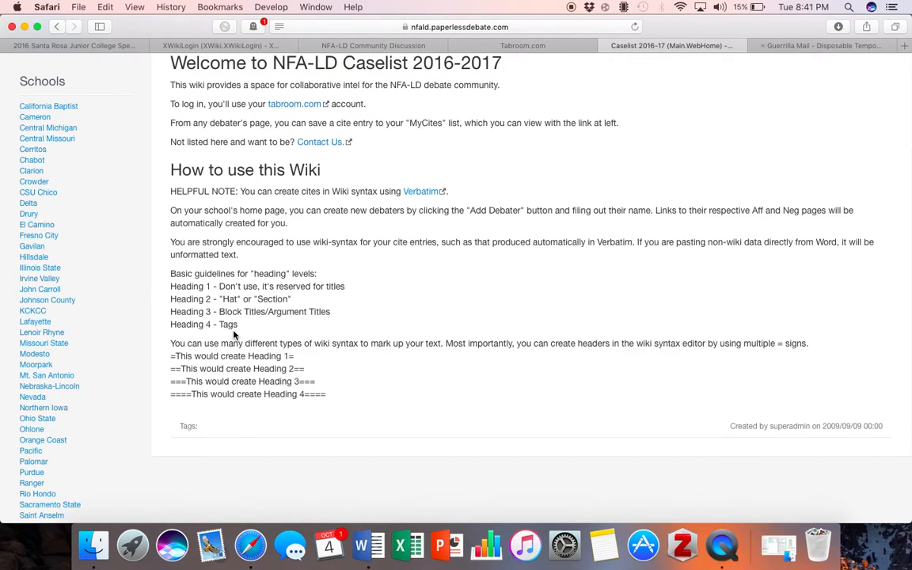
scroll(234, 336, down, 1)
scroll(233, 336, down, 1)
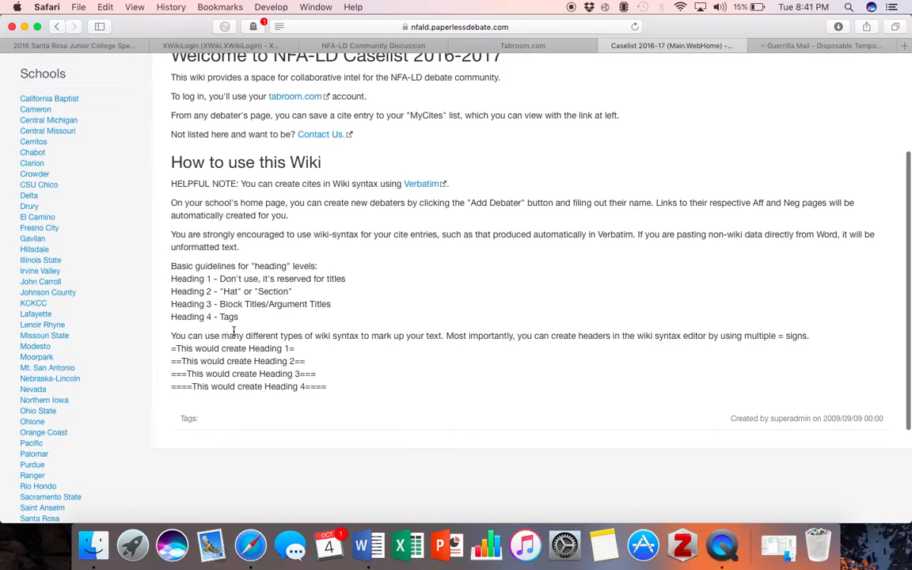
scroll(234, 331, down, 5)
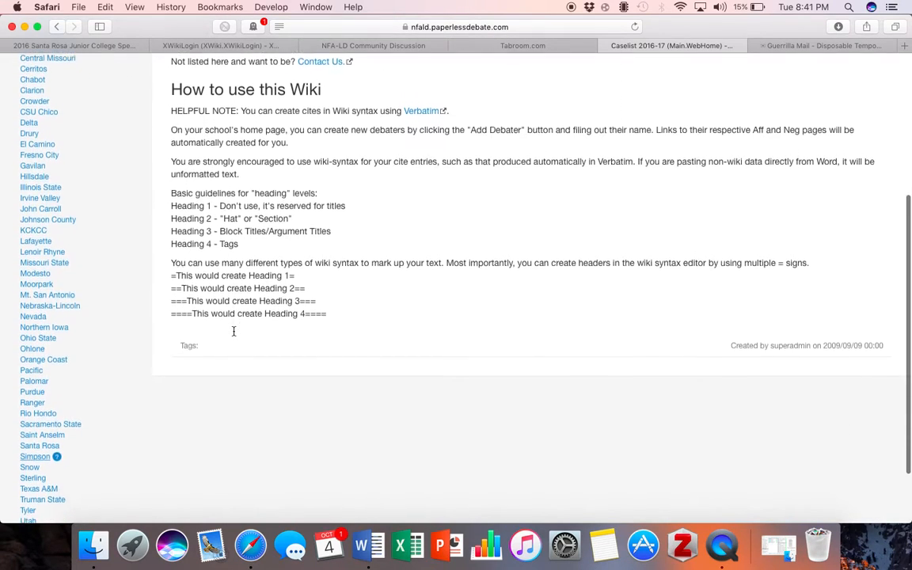
scroll(233, 331, down, 1)
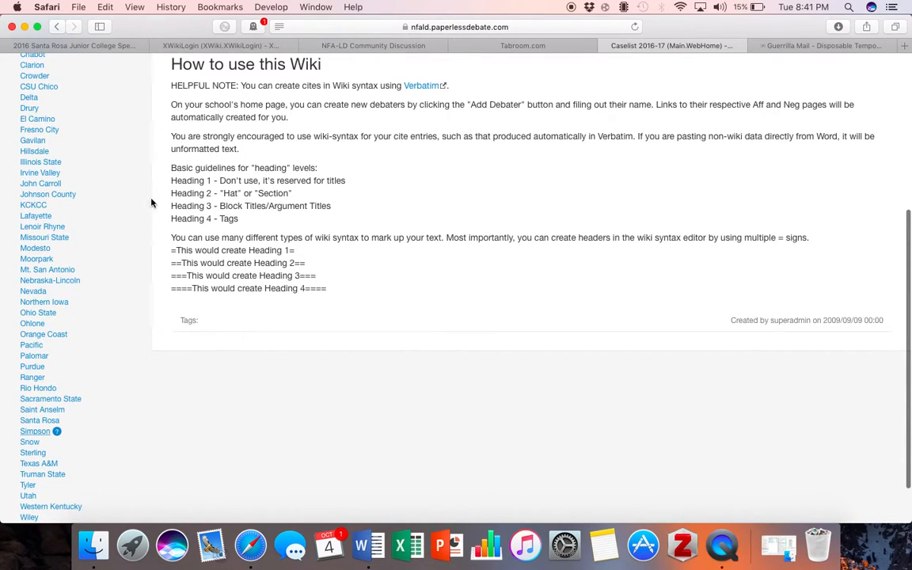
scroll(252, 259, down, 2)
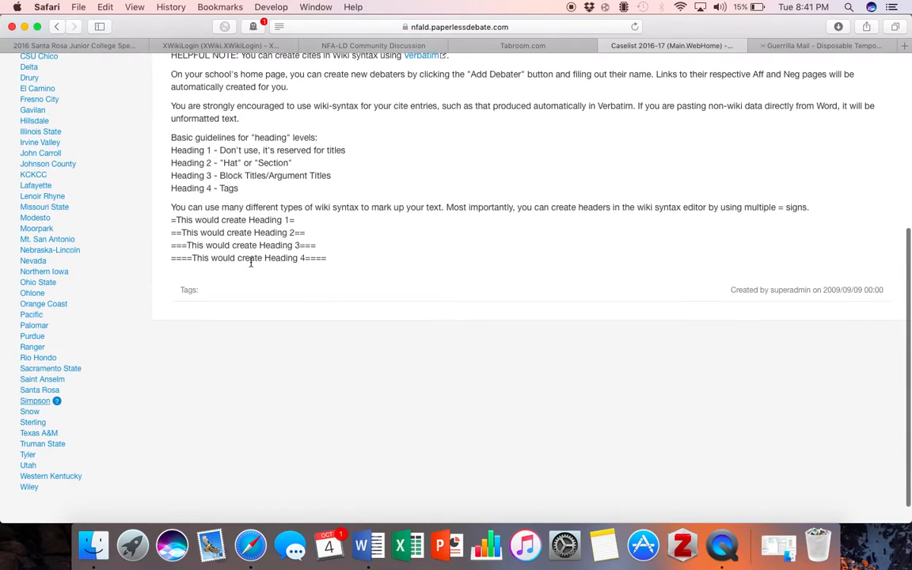
On the Northern Iowa school page, add the Paperless Debate debater, creating its Aff and Neg pages
click(62, 273)
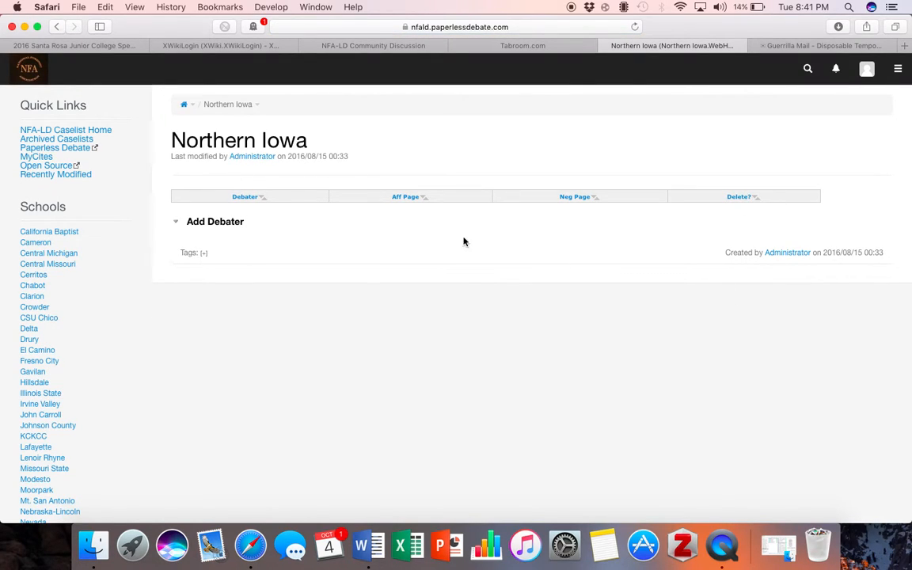
click(178, 225)
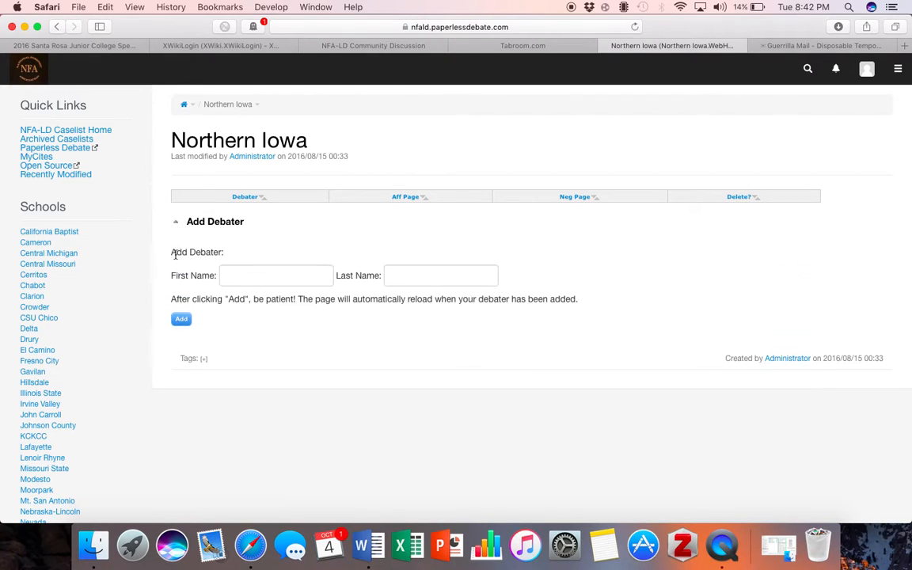
click(251, 272)
text(Paperless)
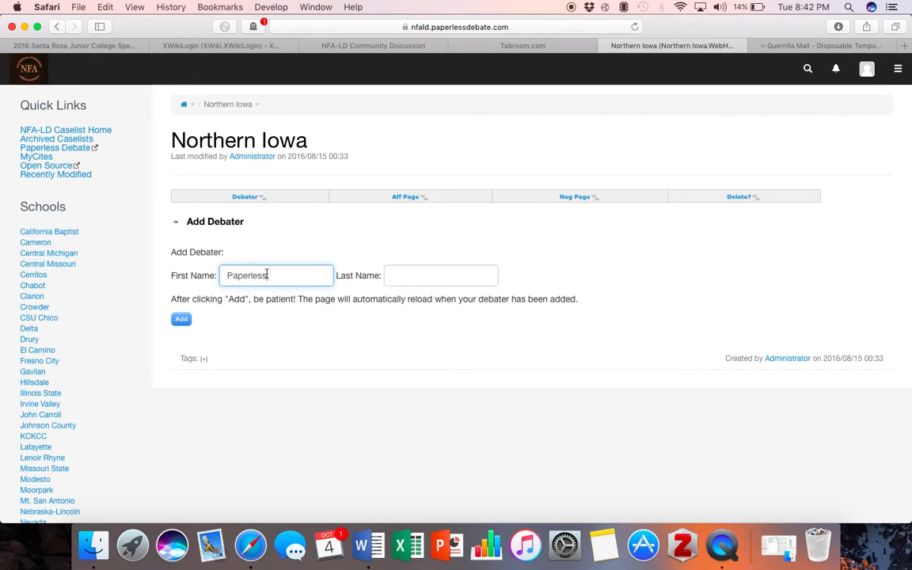
click(392, 275)
text(Debate)
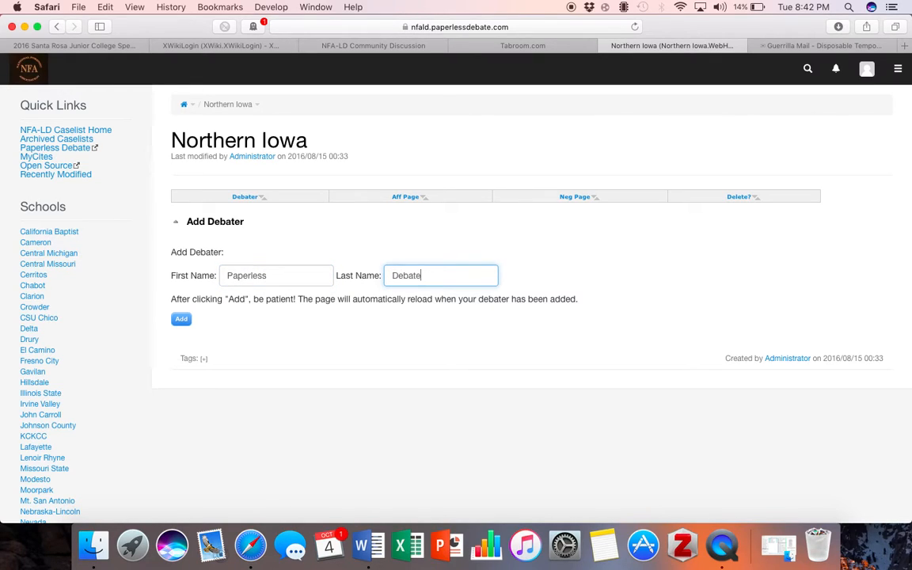
click(182, 319)
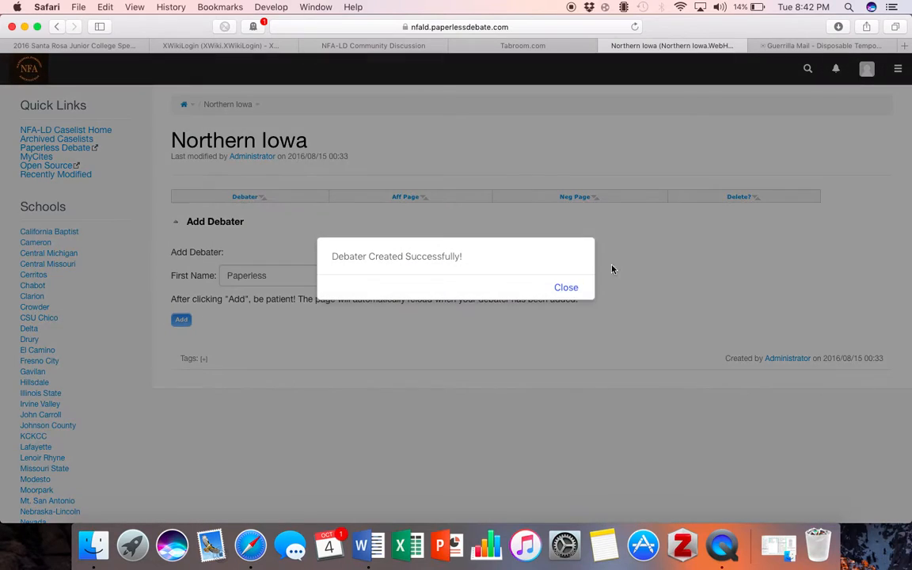
click(566, 288)
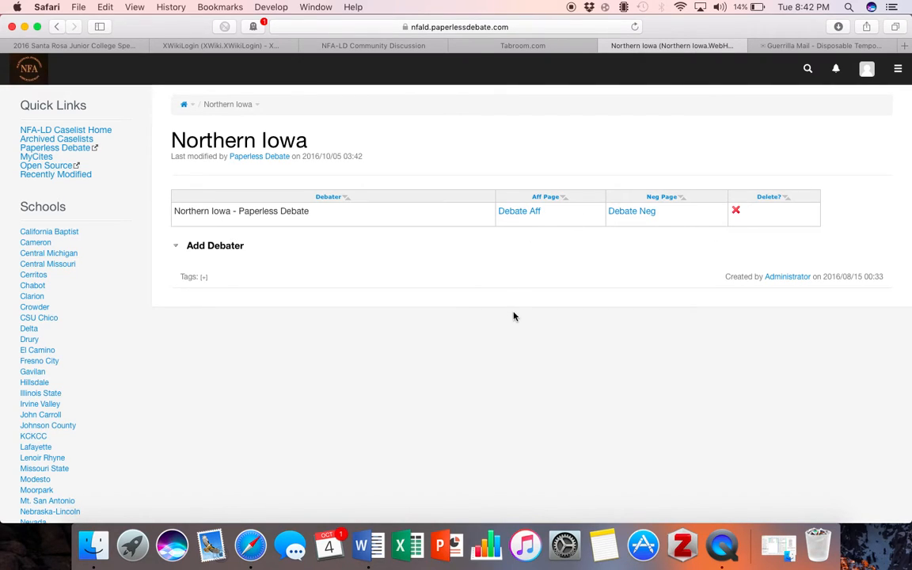
On the Debate Aff page, add a new round: Paperless Debate Championship, Round 1
click(524, 210)
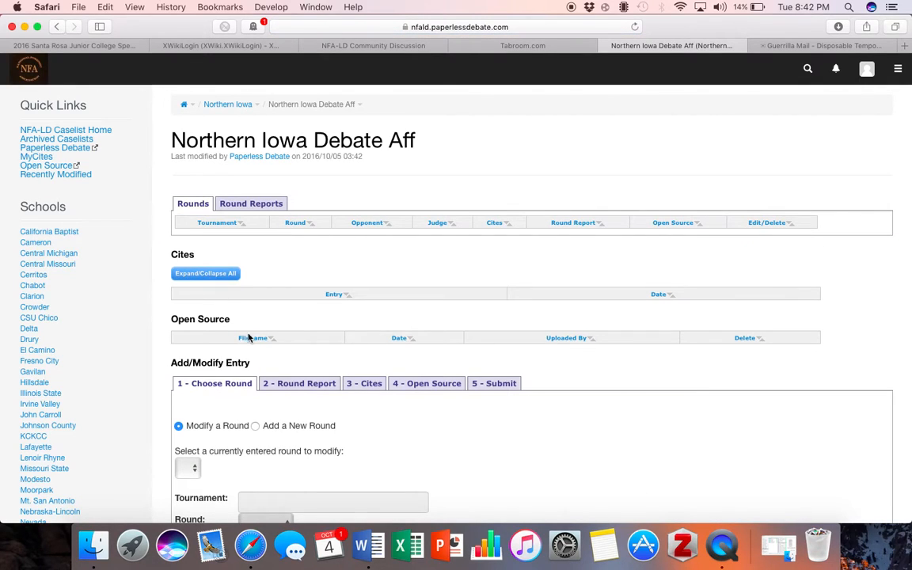
scroll(250, 340, down, 1)
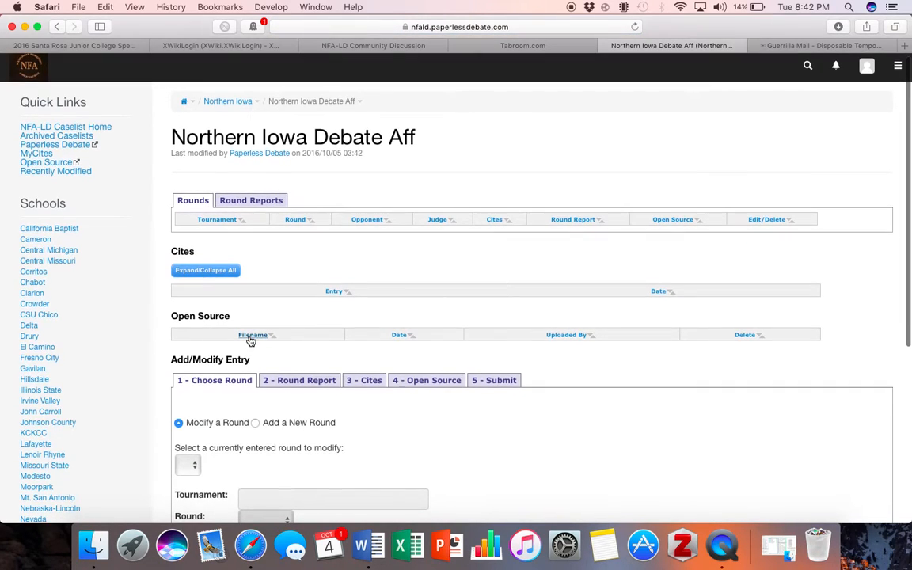
scroll(250, 340, down, 5)
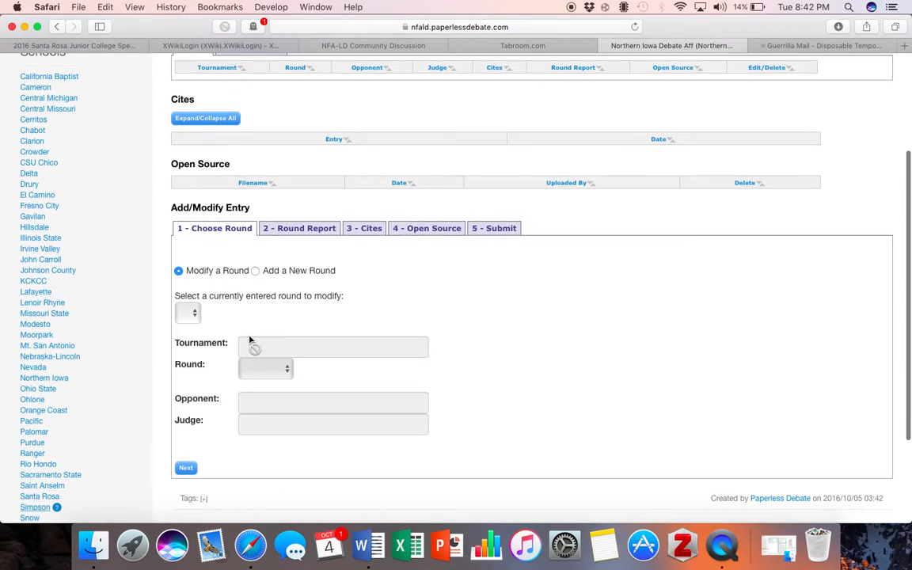
scroll(250, 340, up, 5)
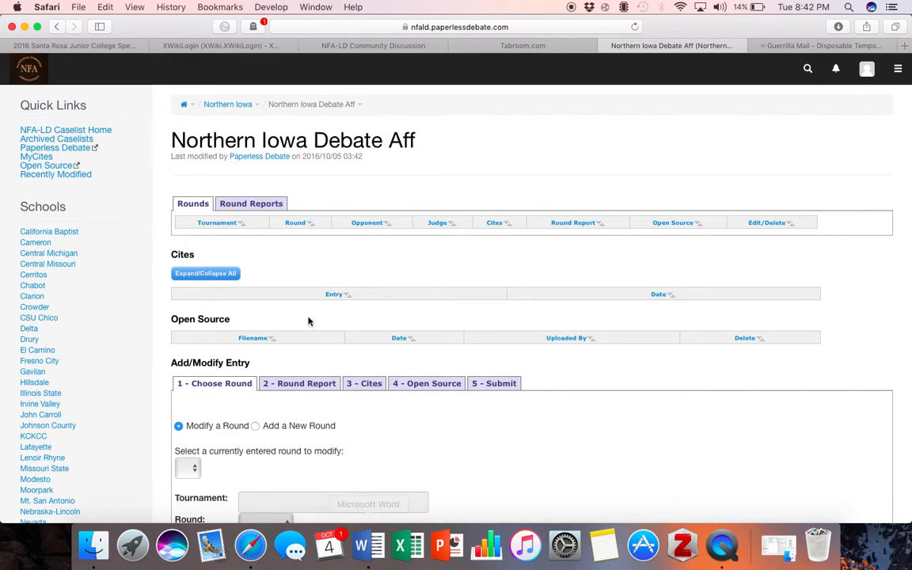
scroll(250, 332, down, 5)
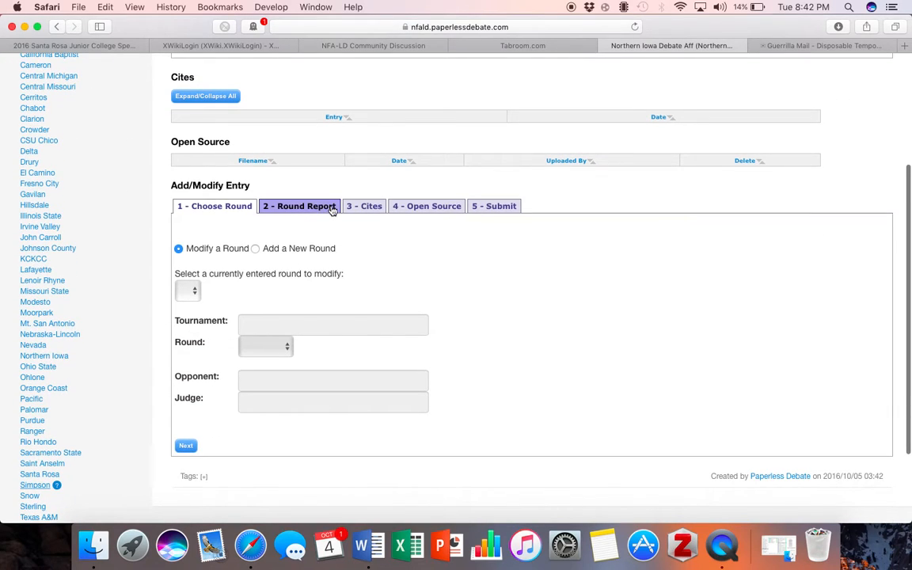
click(255, 249)
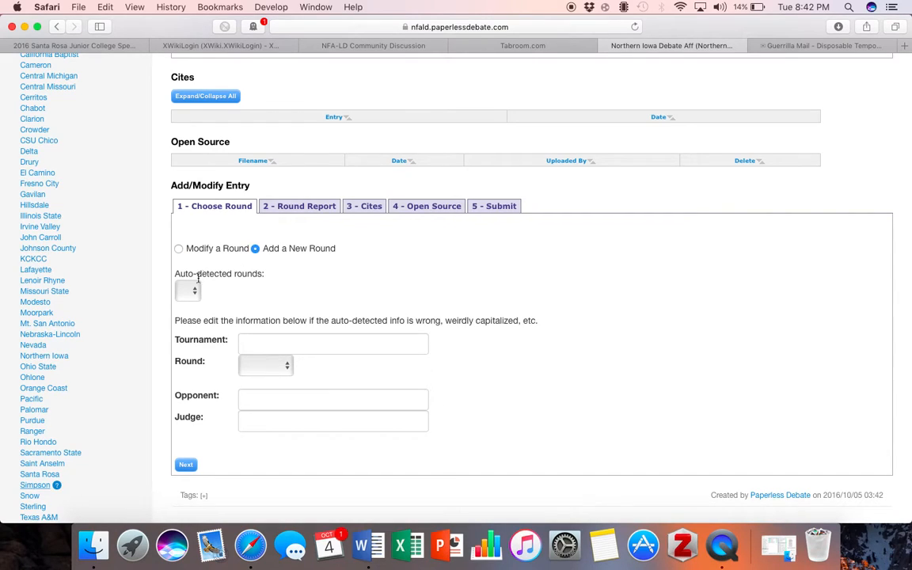
click(311, 343)
text(Paperless Debate Champi)
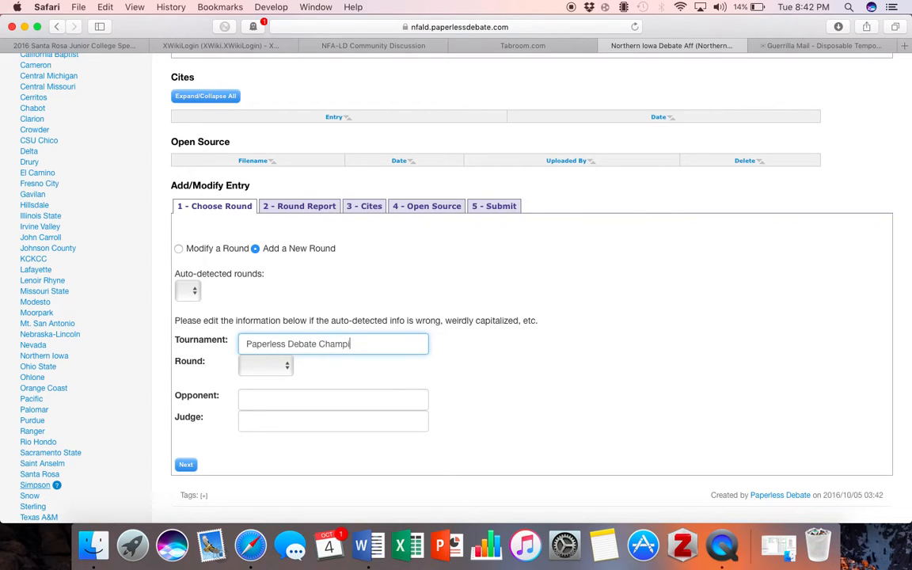
text(onship)
click(265, 365)
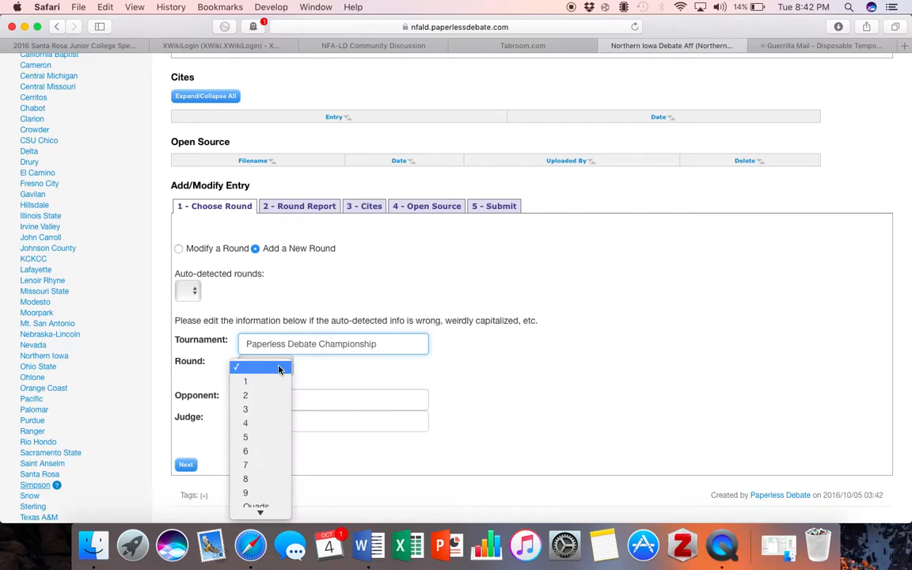
click(253, 378)
Enter opponent WKY Paper Debate and the Sac State judge's name for the round
click(283, 401)
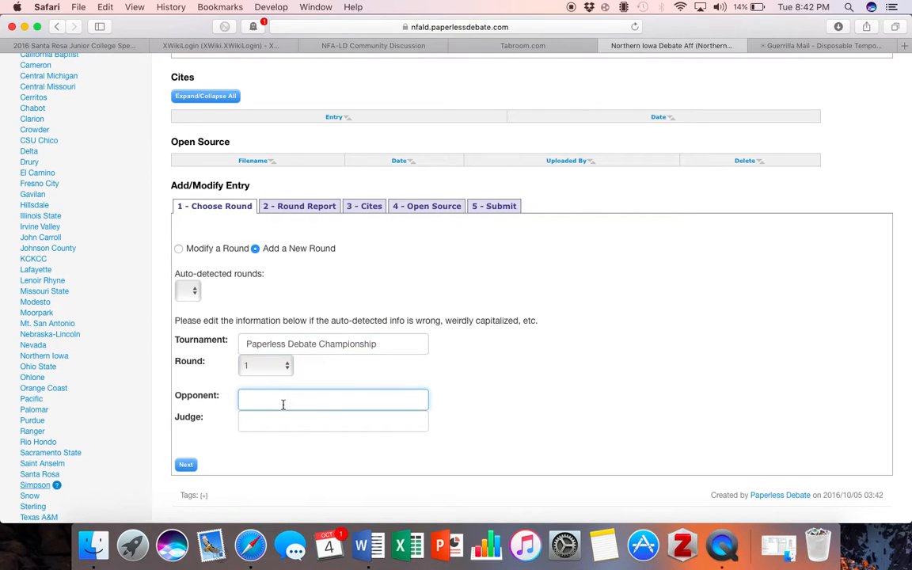
text(WKY Paper Debate)
click(272, 421)
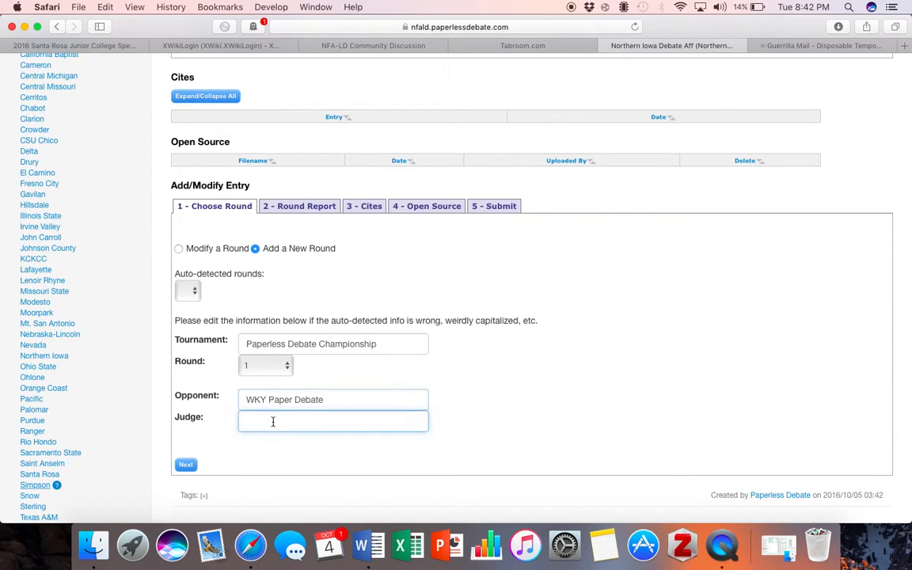
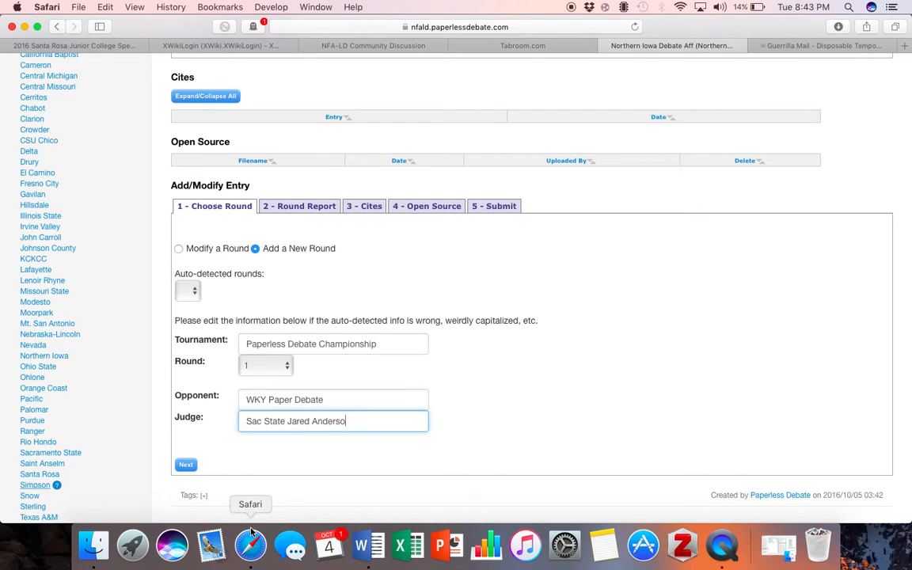
Write the round report: 1AC- Aliens Aff; 1NC- Earth T, Biomedical DA, Case; 1NR- Earth T
click(187, 467)
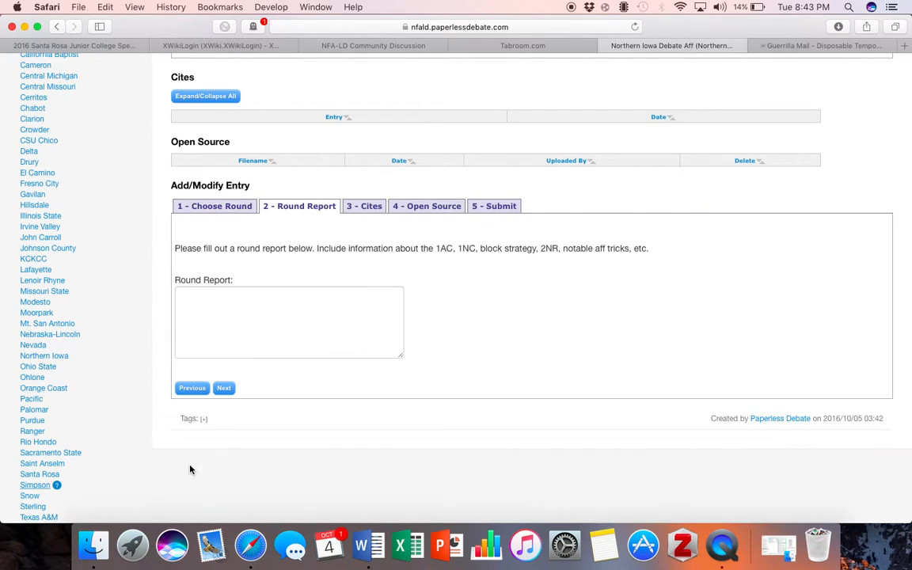
click(222, 299)
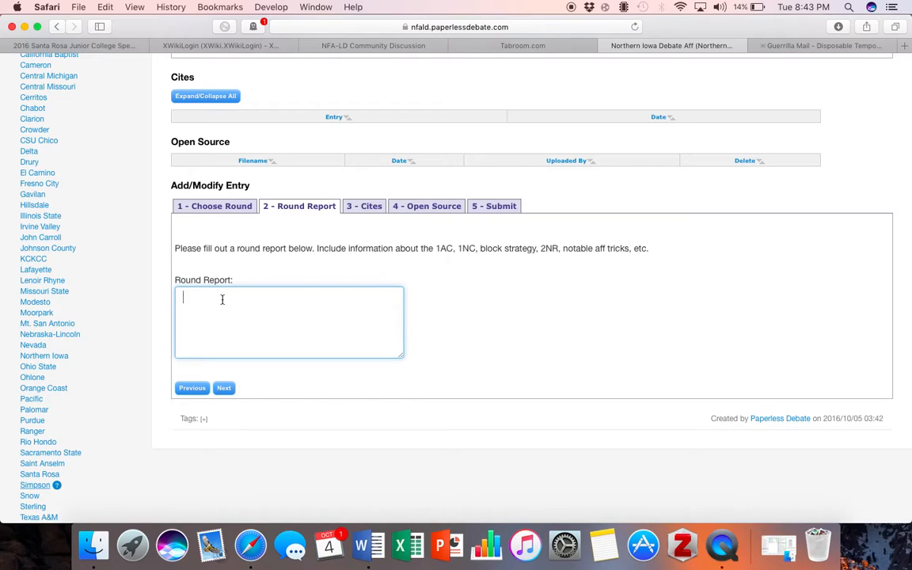
text(!)
text(AC- Alien )
text(1NC)
text(rth)
key(BackSpace)
key(BackSpace)
key(BackSpace)
text(arth T, Biomedi)
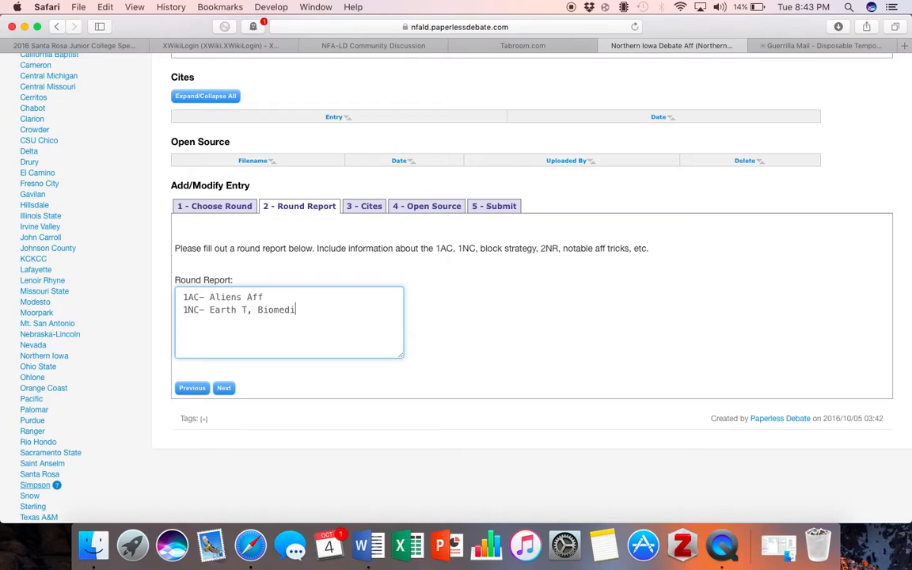
text(cal DA, Case)
key(Return)
text(1NR- Earth T)
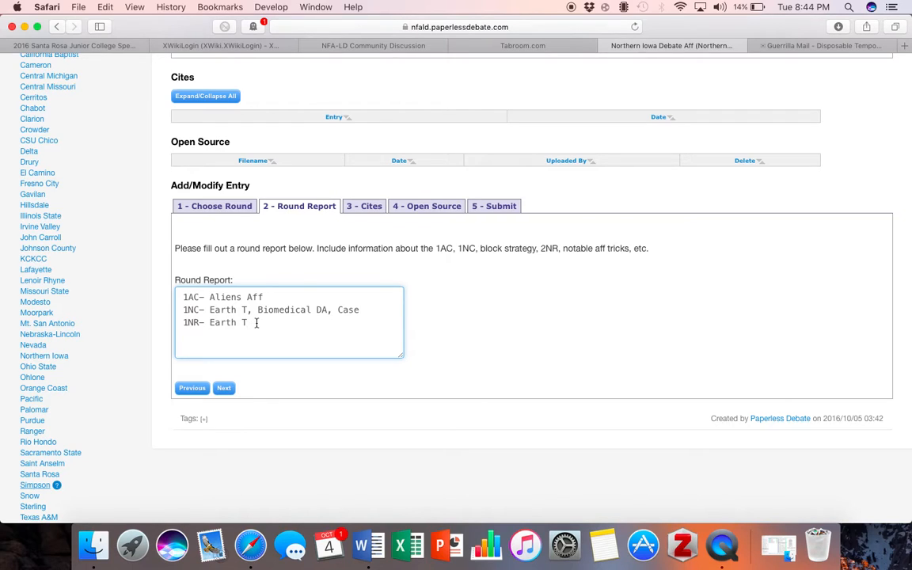
On the Cites step, enter 'Aliens 1AC' as the first cite entry's title
click(224, 387)
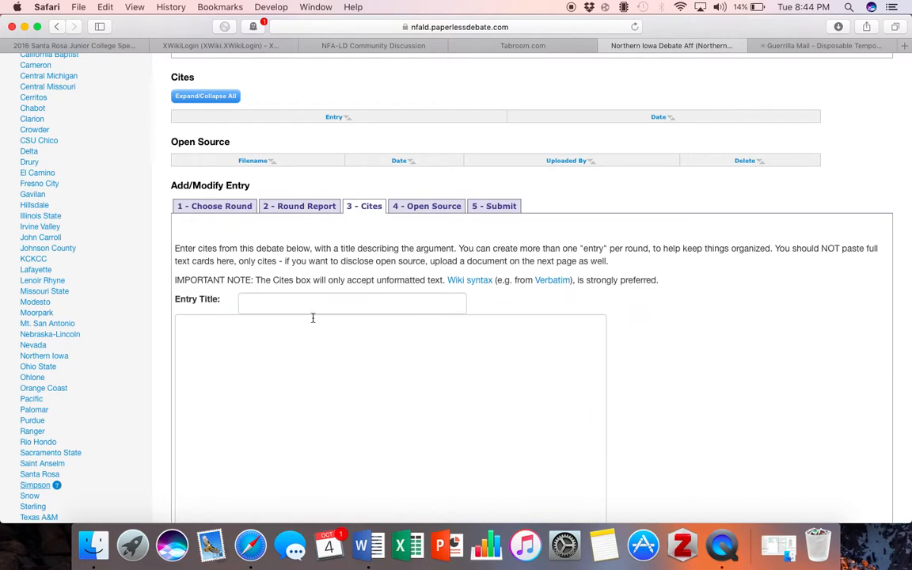
scroll(314, 308, down, 5)
click(300, 156)
text(Allens 1AC)
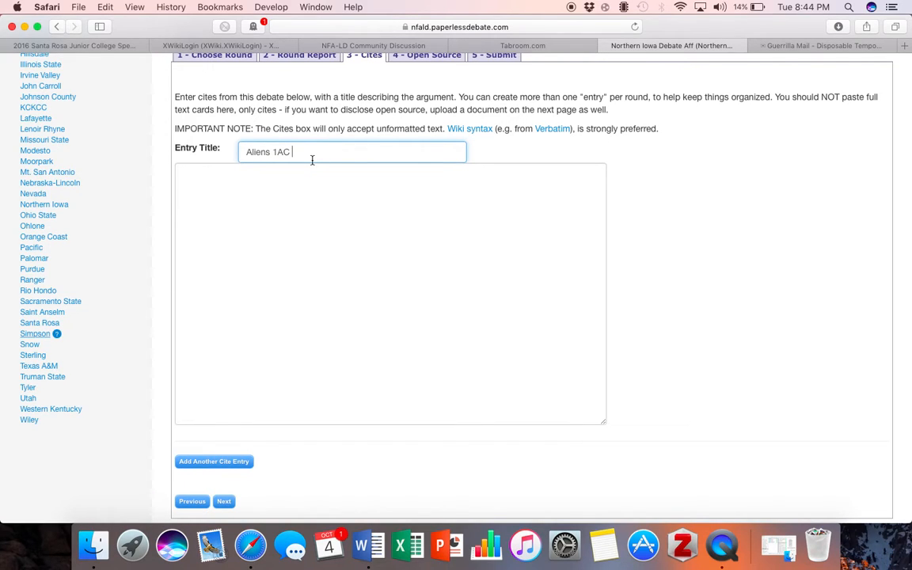
In the Boo You Capitalist 1AC, condense the first card with Caselist Tools' Cite Request Card
click(360, 545)
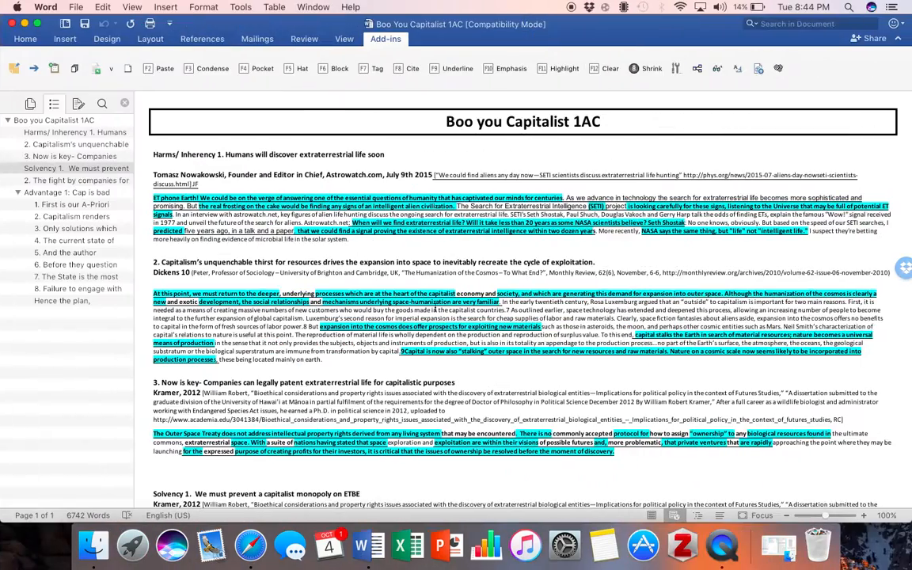
drag(139, 141, 595, 504)
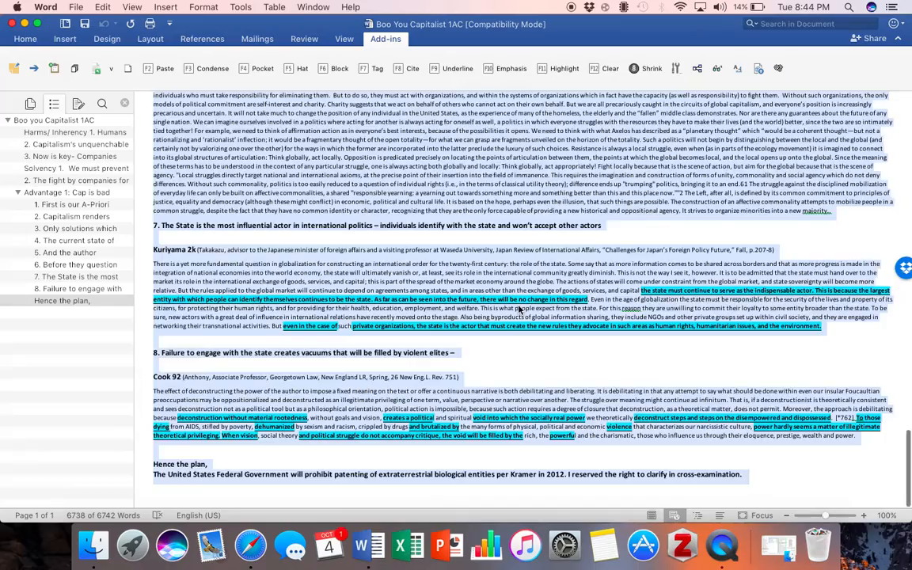
scroll(519, 310, up, 20)
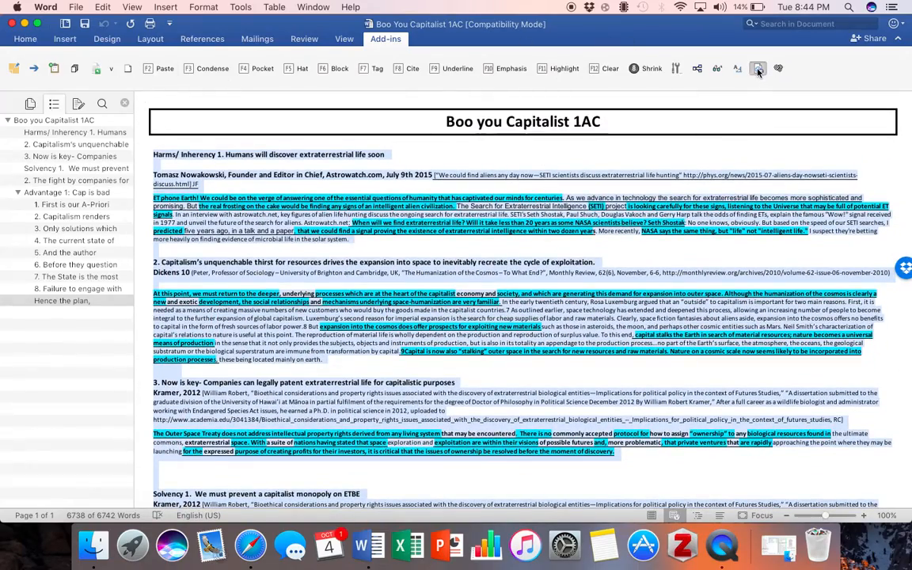
click(757, 70)
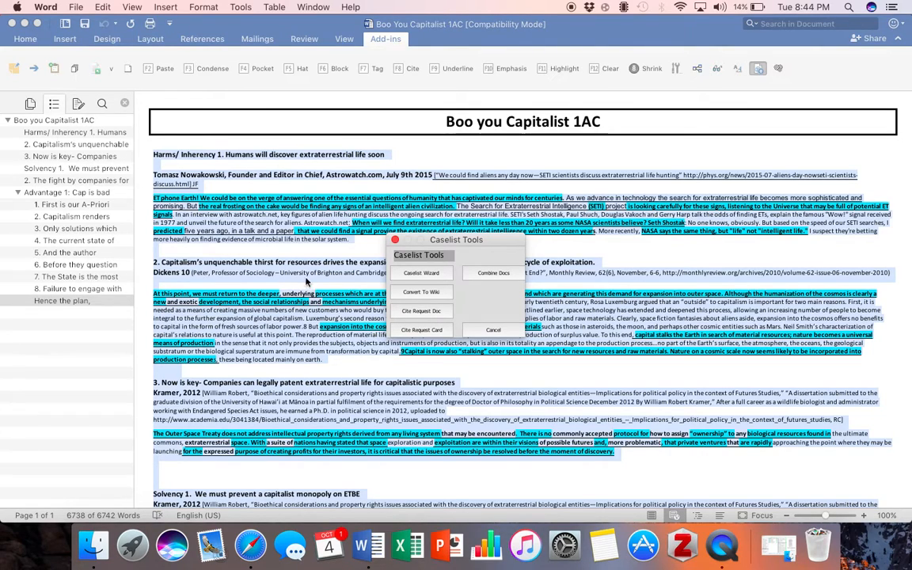
click(395, 240)
click(376, 251)
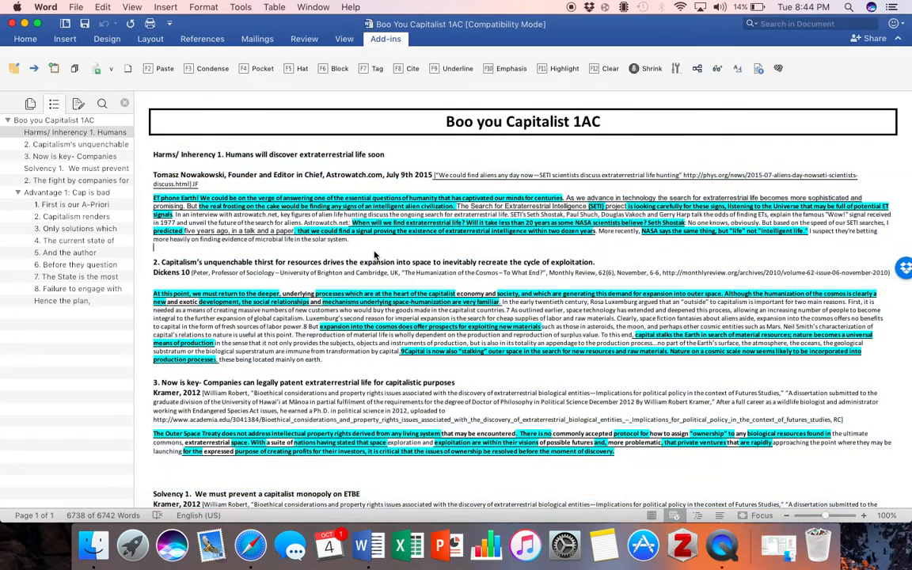
click(758, 68)
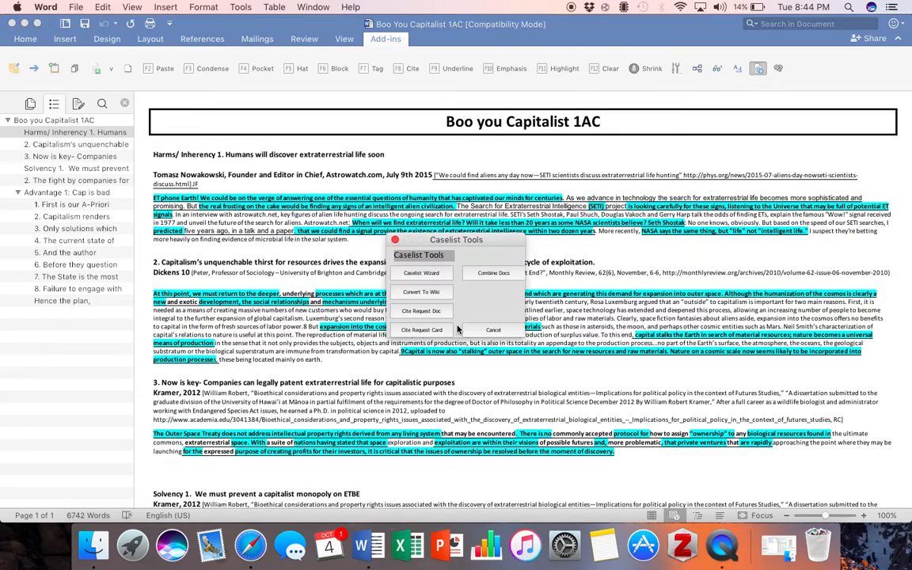
click(438, 331)
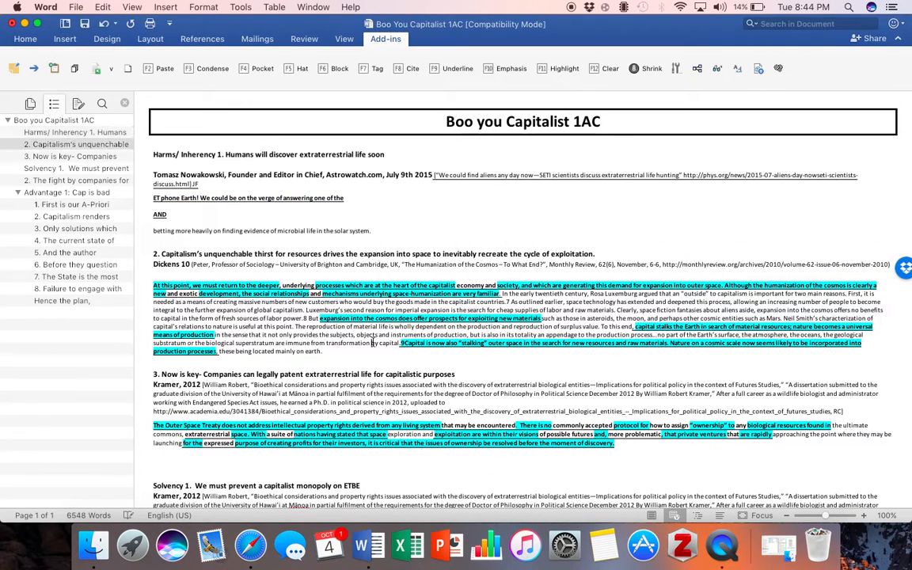
Condense the Dickens, Kramer and following cards, through Advantage 1's third card, into cite requests
click(757, 68)
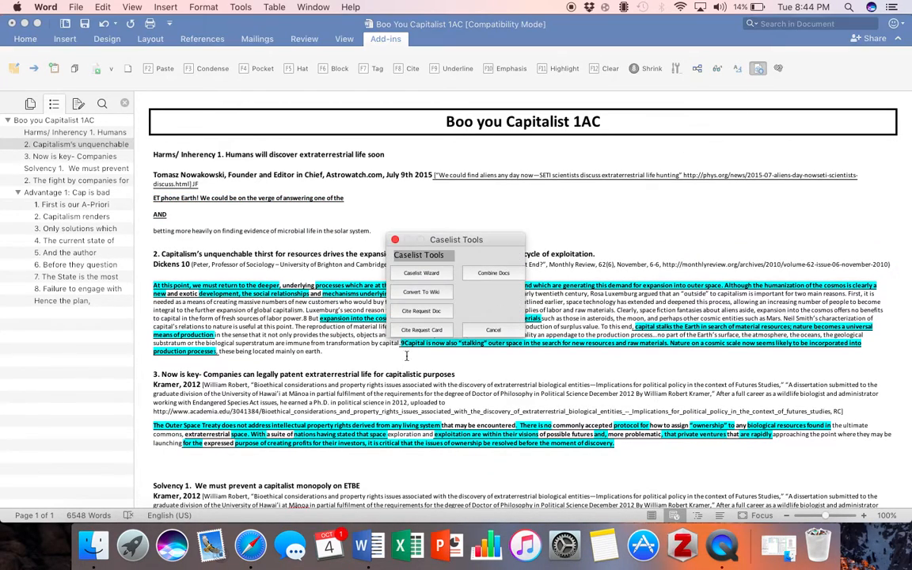
click(431, 331)
scroll(399, 228, down, 5)
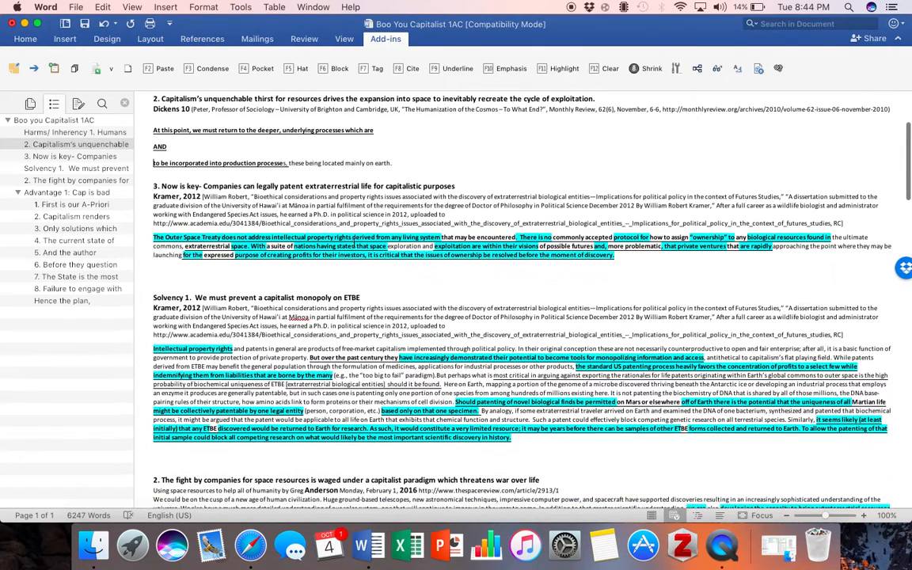
click(757, 68)
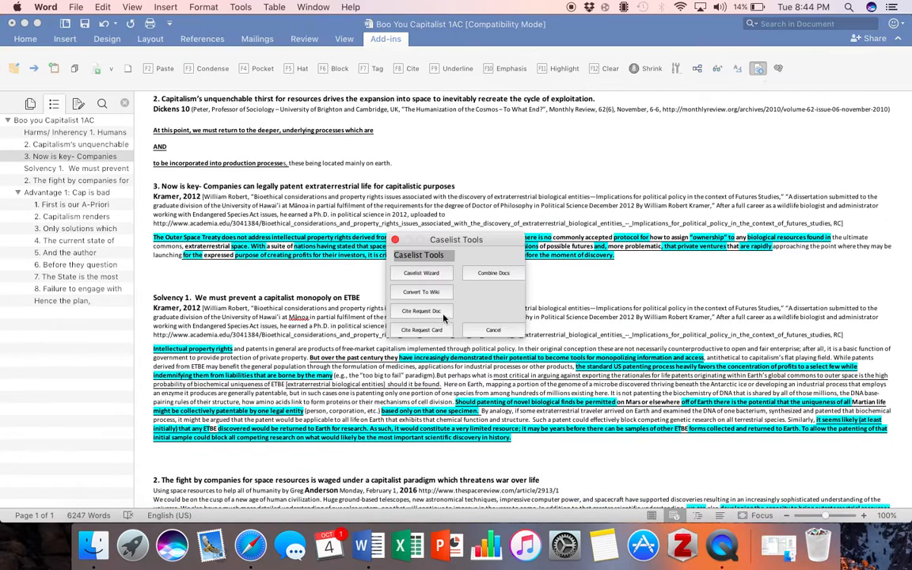
click(441, 334)
scroll(441, 317, down, 3)
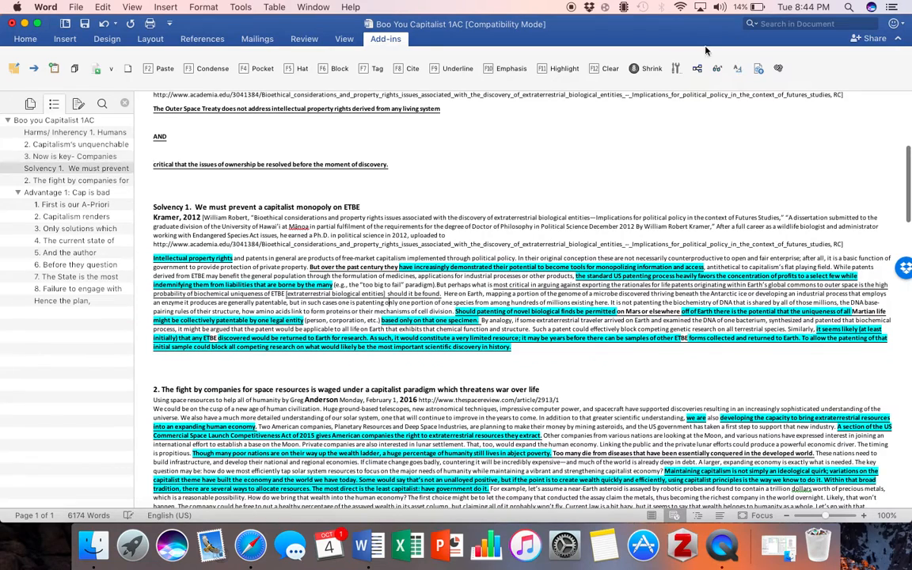
click(757, 70)
click(405, 331)
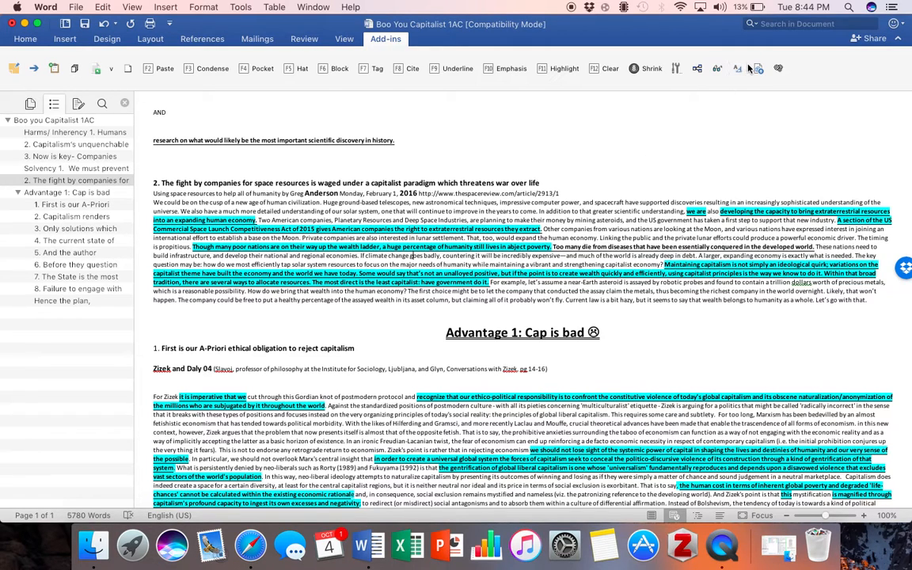
click(756, 69)
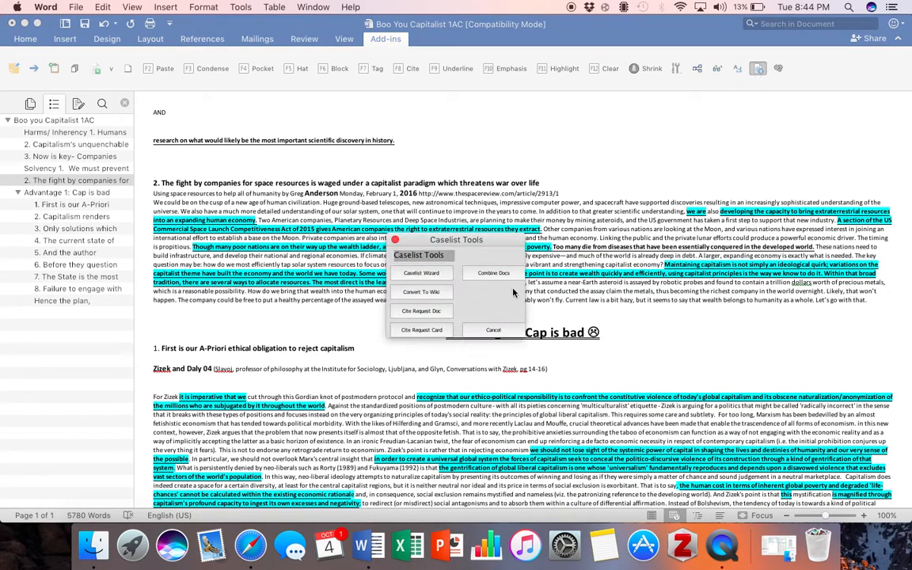
click(435, 331)
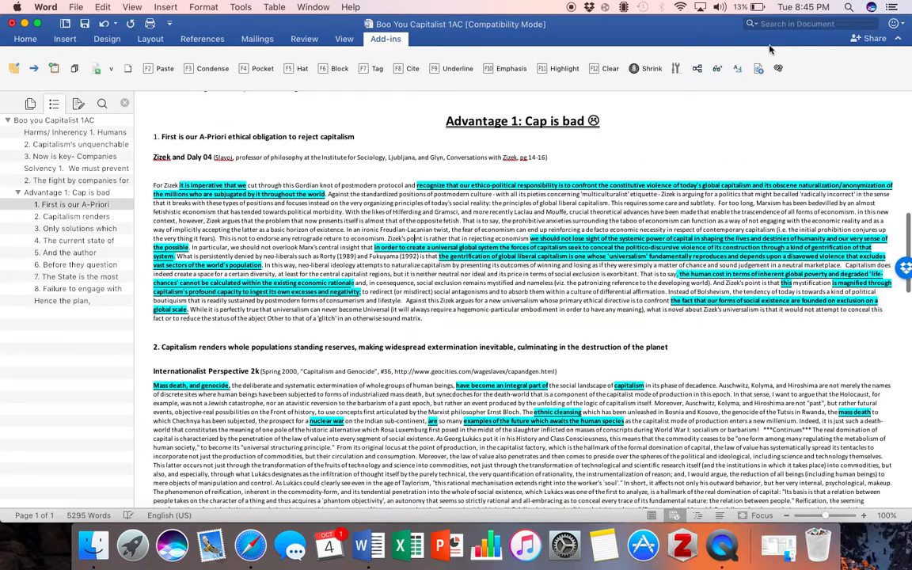
click(756, 69)
click(417, 327)
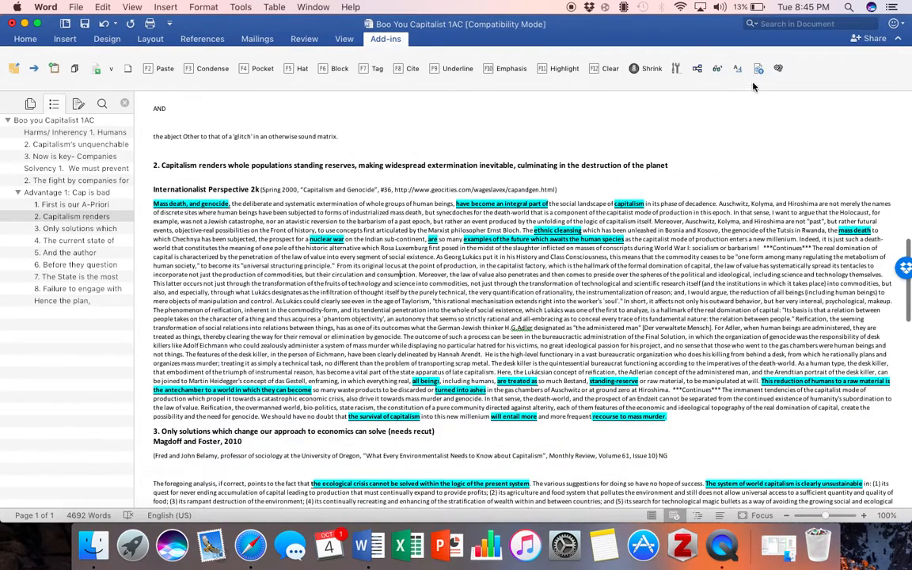
click(756, 69)
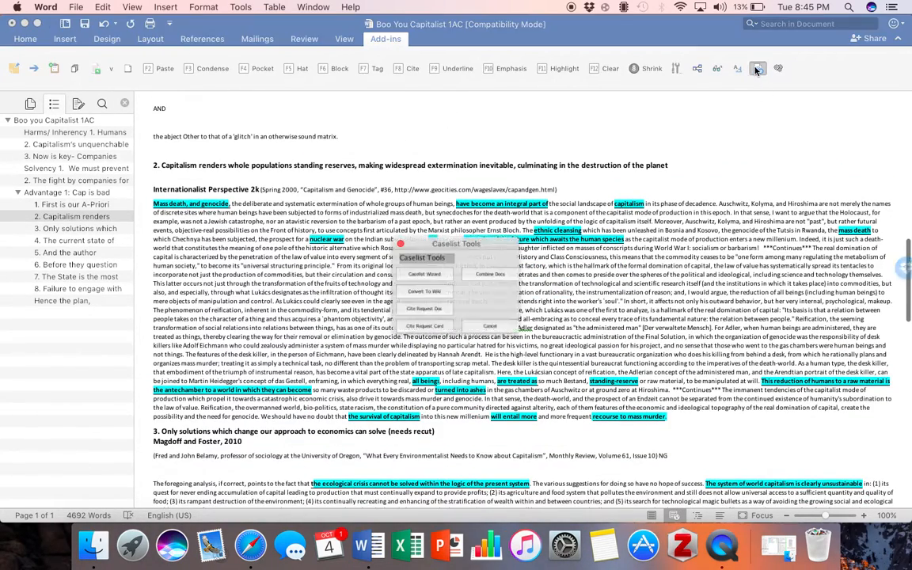
click(418, 325)
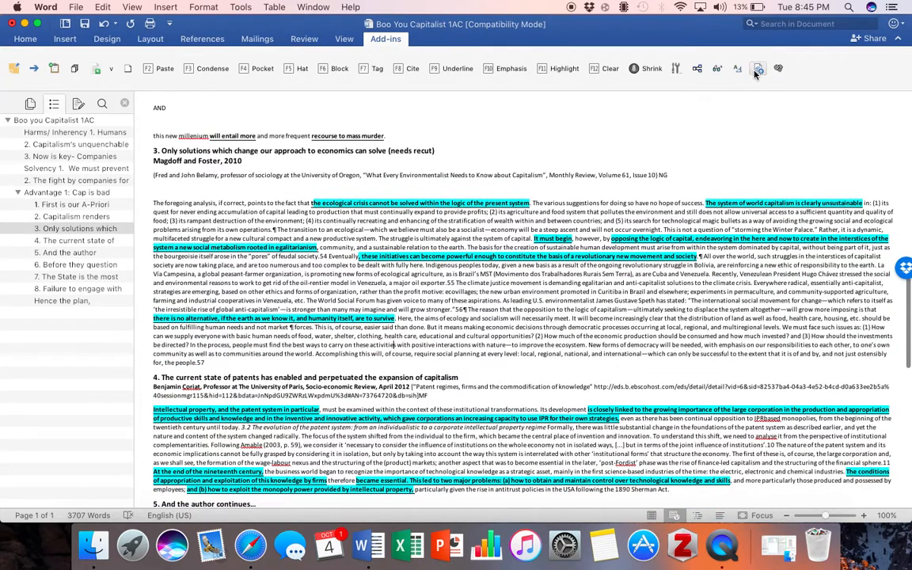
click(756, 69)
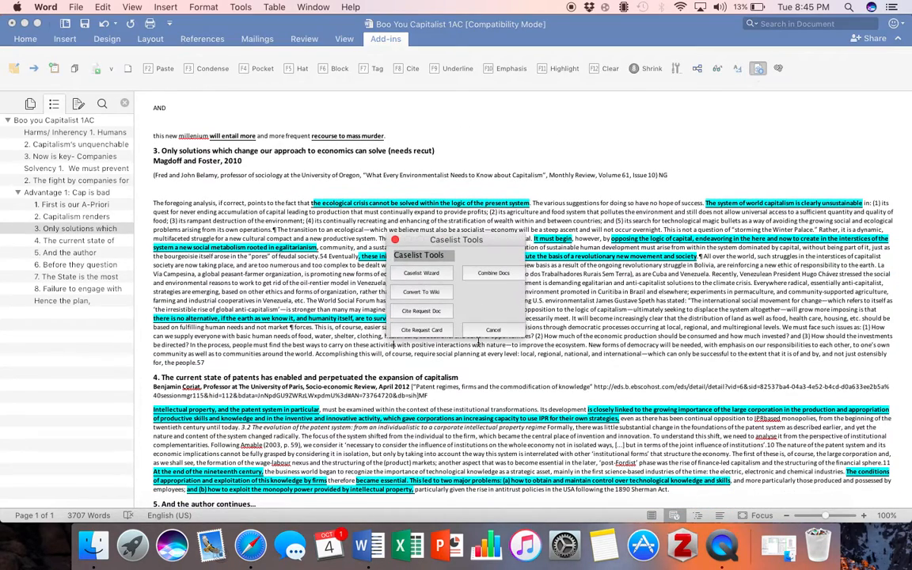
click(417, 325)
Condense the remaining Advantage 1 cards, from the patents card through card 7 and Cook 92
click(435, 360)
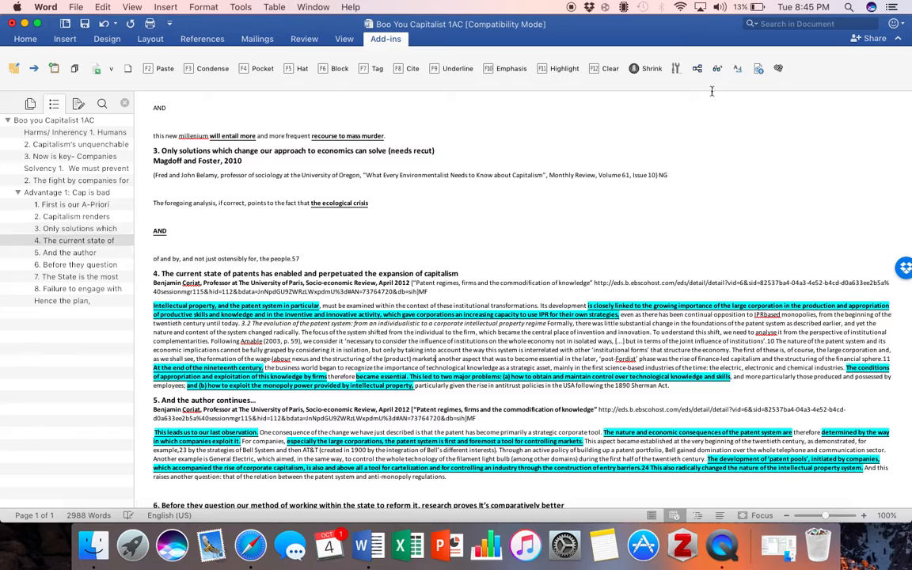
click(756, 70)
click(378, 296)
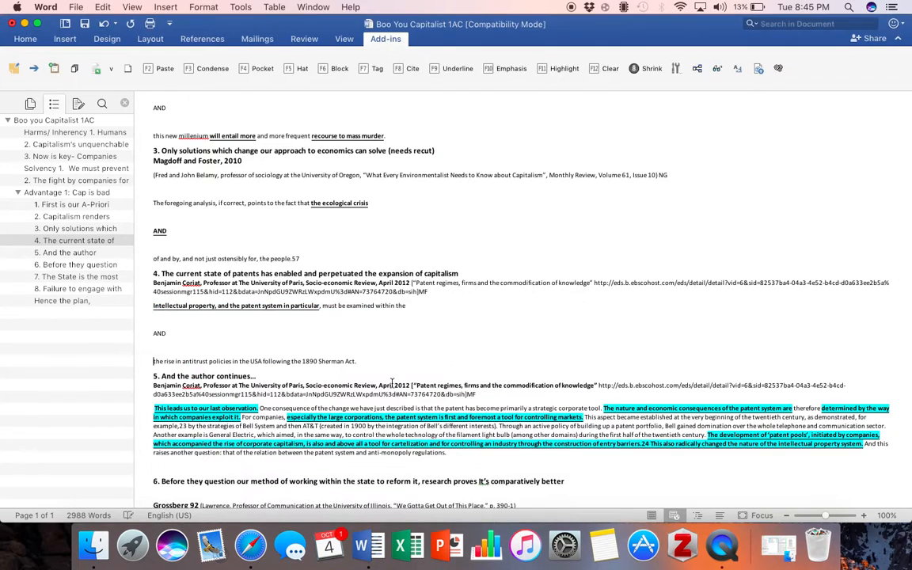
click(383, 421)
click(758, 69)
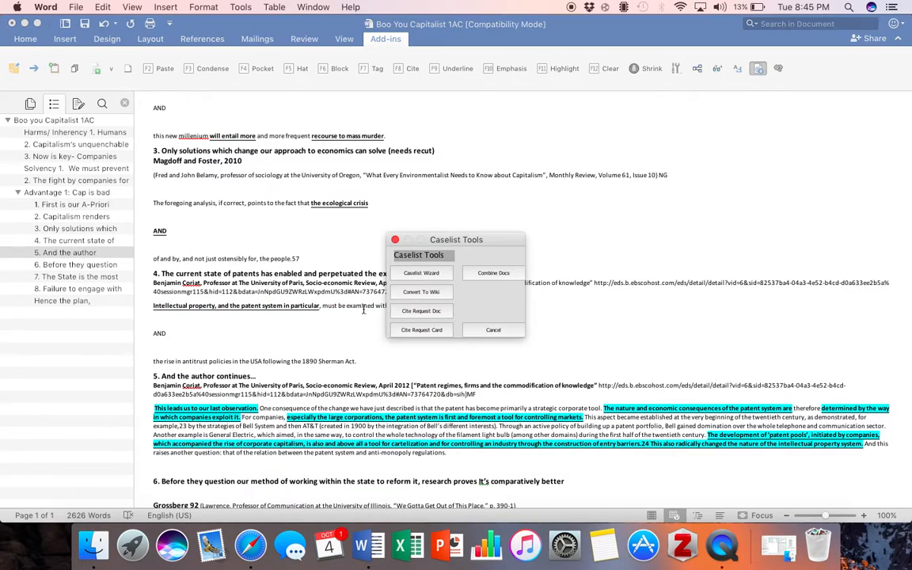
click(421, 330)
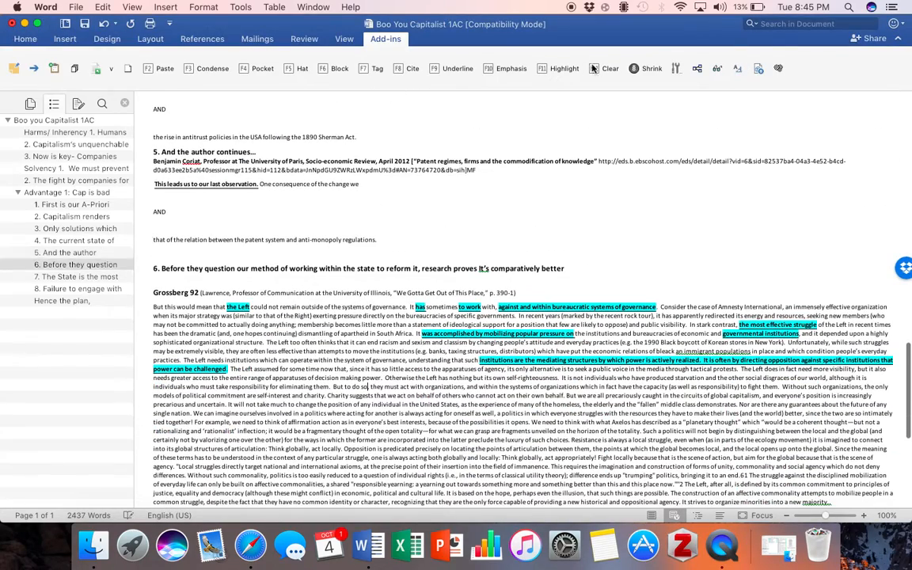
click(757, 69)
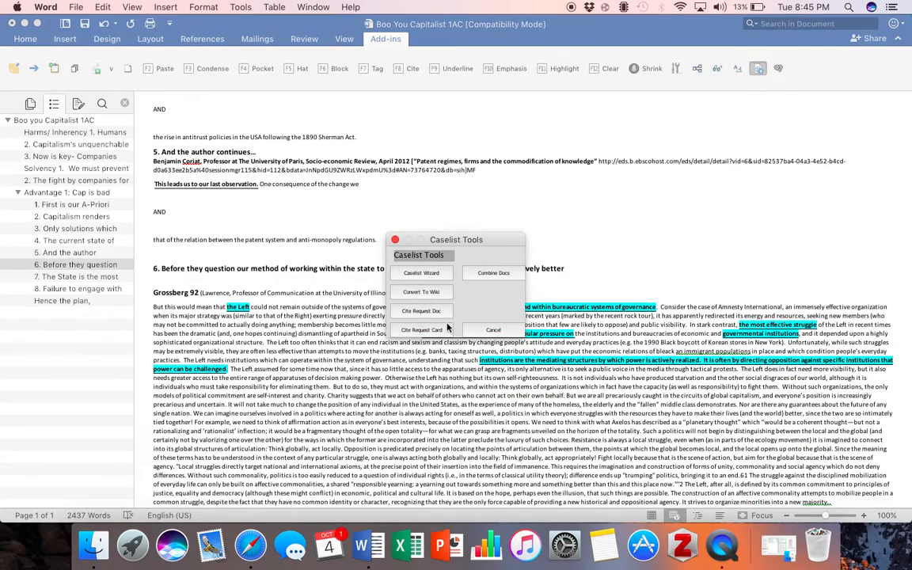
click(402, 290)
scroll(434, 334, down, 5)
click(472, 272)
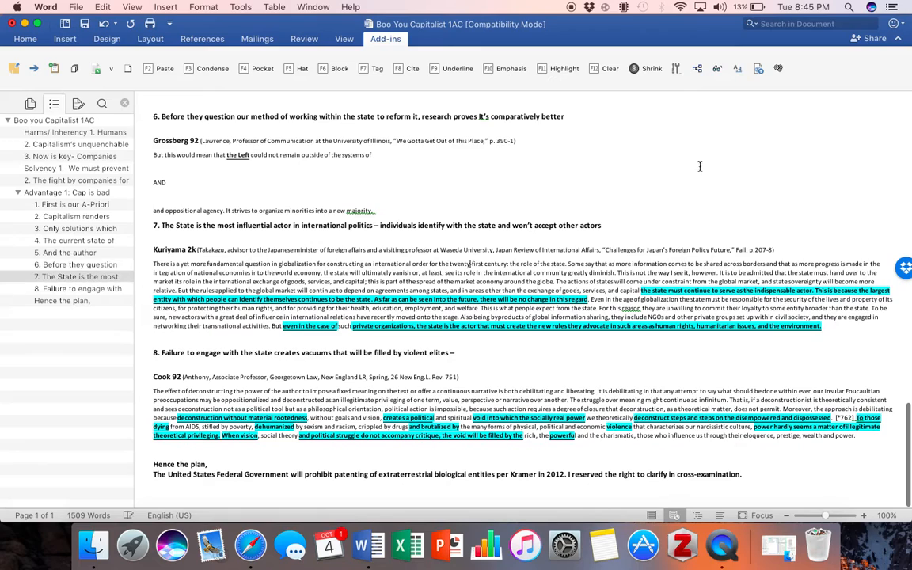
click(757, 68)
click(422, 331)
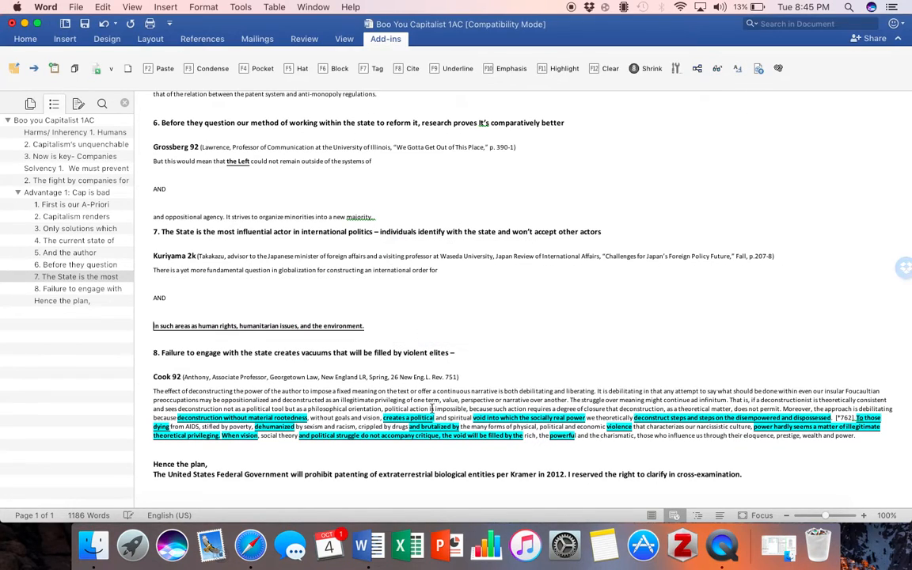
click(758, 68)
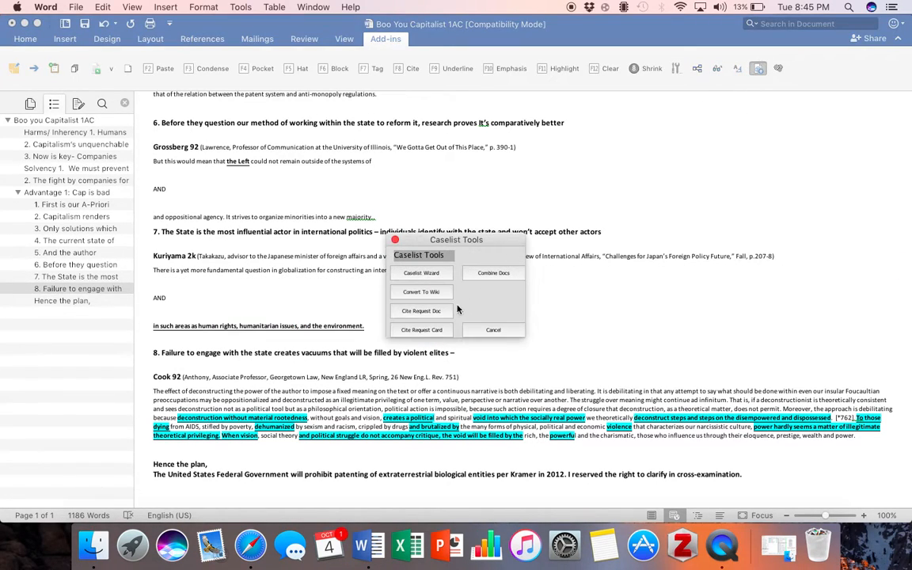
click(445, 329)
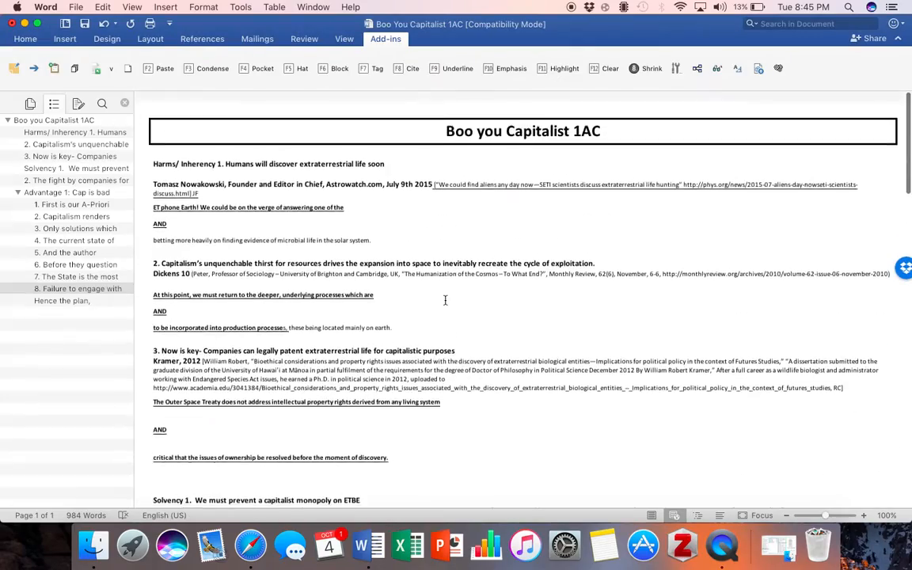
Save the condensed Word speech as 'Aliens 1AC Cites' on the Desktop
click(77, 6)
mouse_move(103, 6)
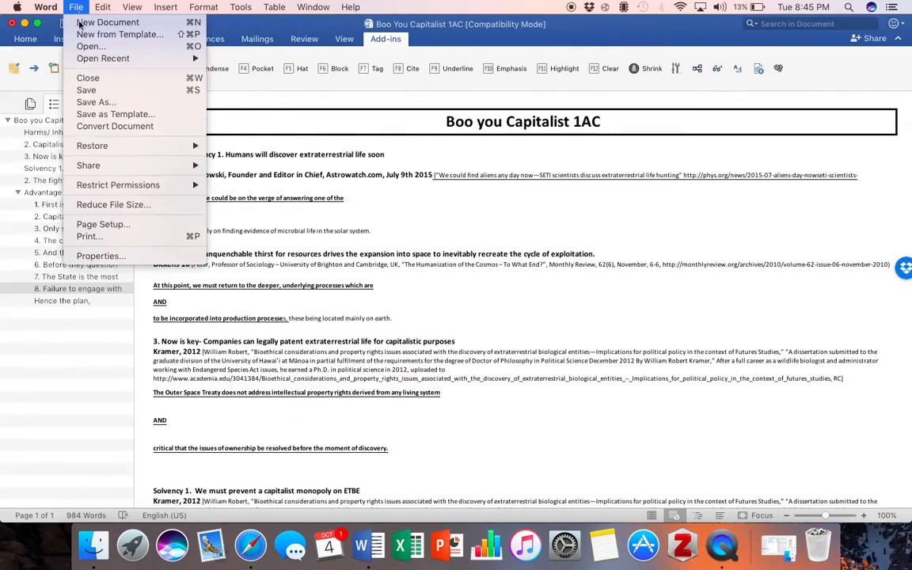
click(88, 89)
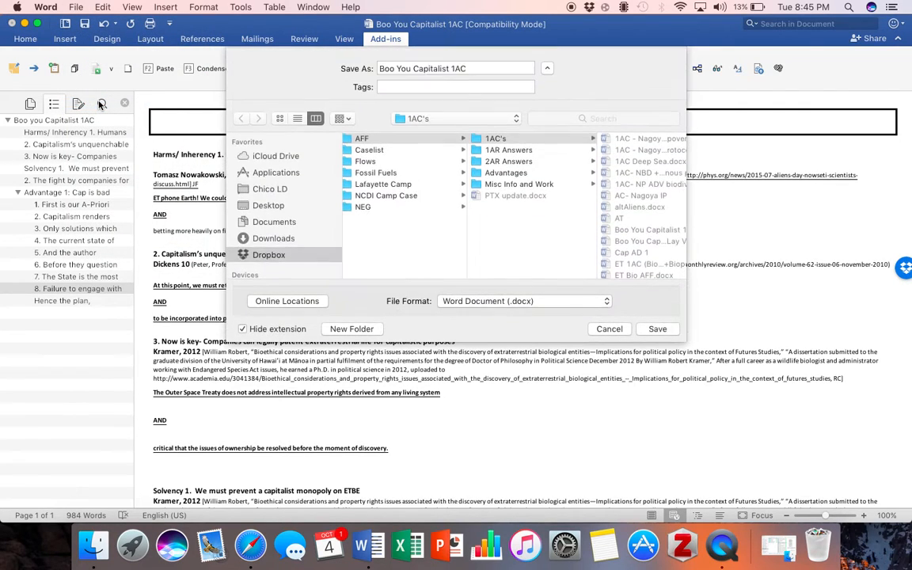
key(BackSpace)
text(Aliens 1)
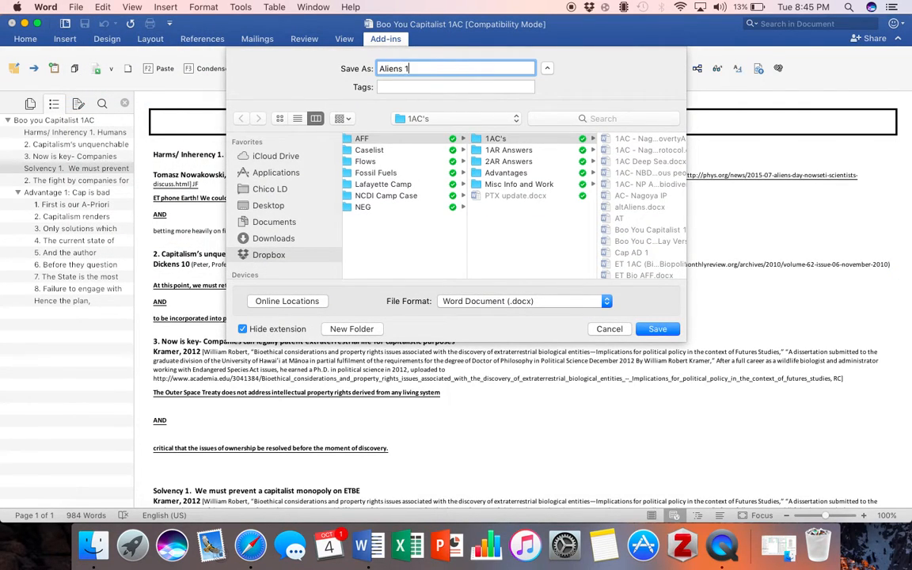
text(AC)
click(245, 204)
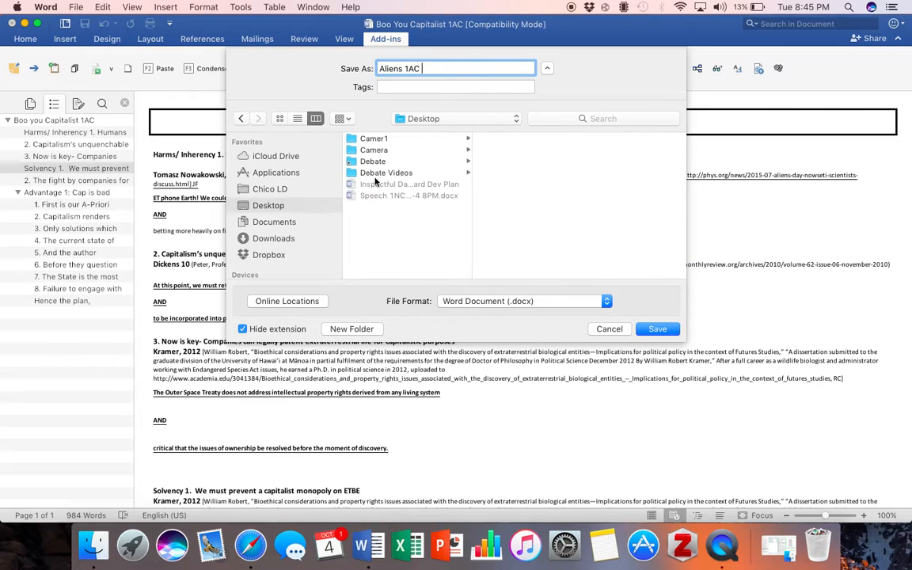
text(Cites)
key(Return)
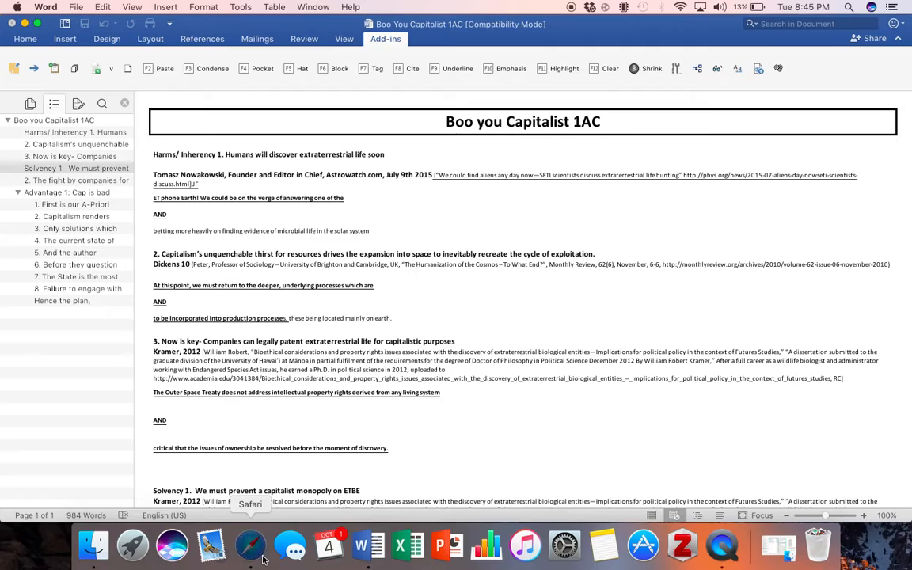
click(263, 559)
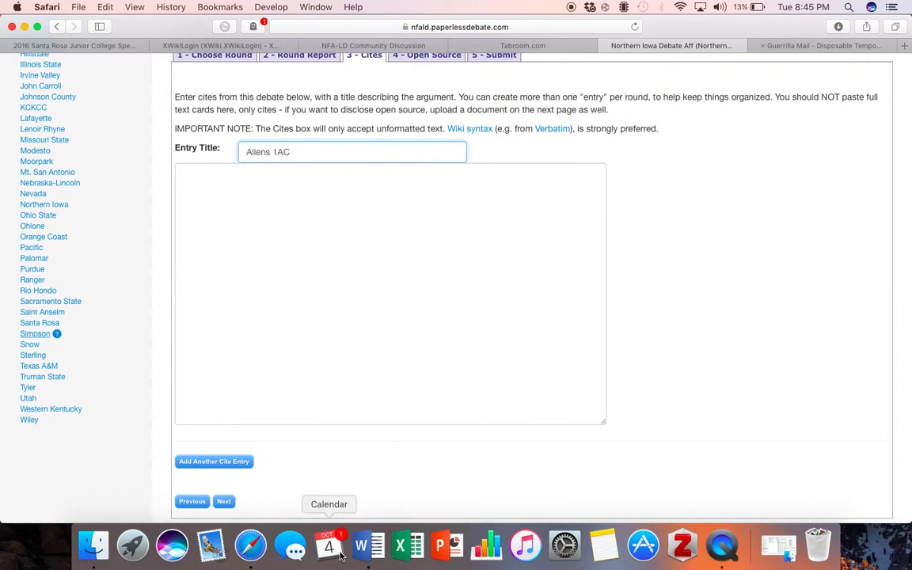
Copy the whole Aliens 1AC Cites document into the entry's Cites box
click(366, 549)
drag(155, 154, 507, 567)
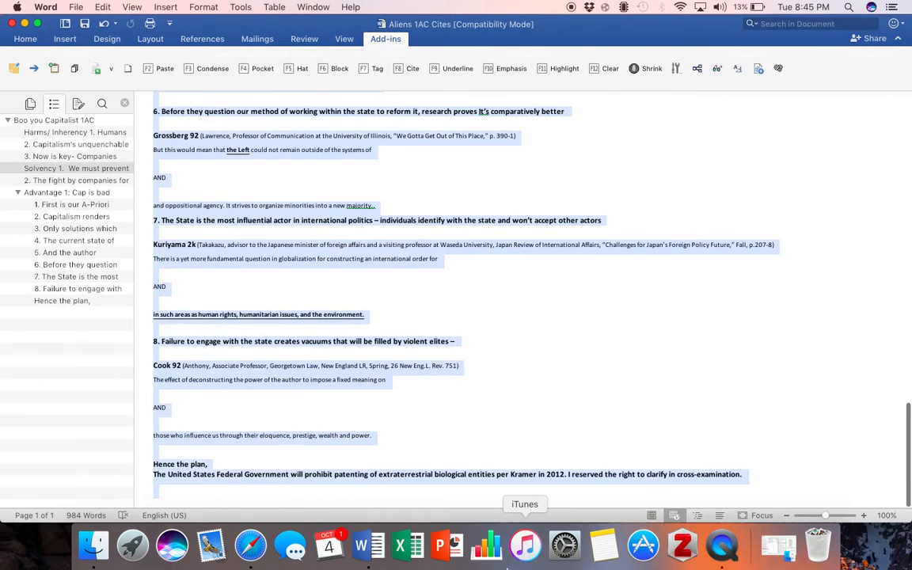
click(255, 551)
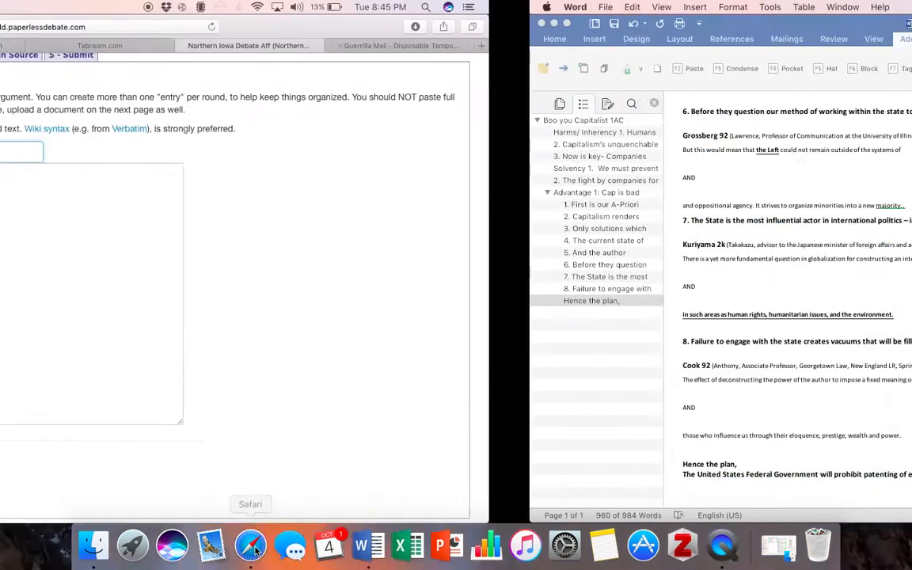
click(283, 207)
key(super+v)
Review the pasted cites and add a second, empty cite entry
scroll(285, 208, up, 20)
scroll(285, 208, up, 15)
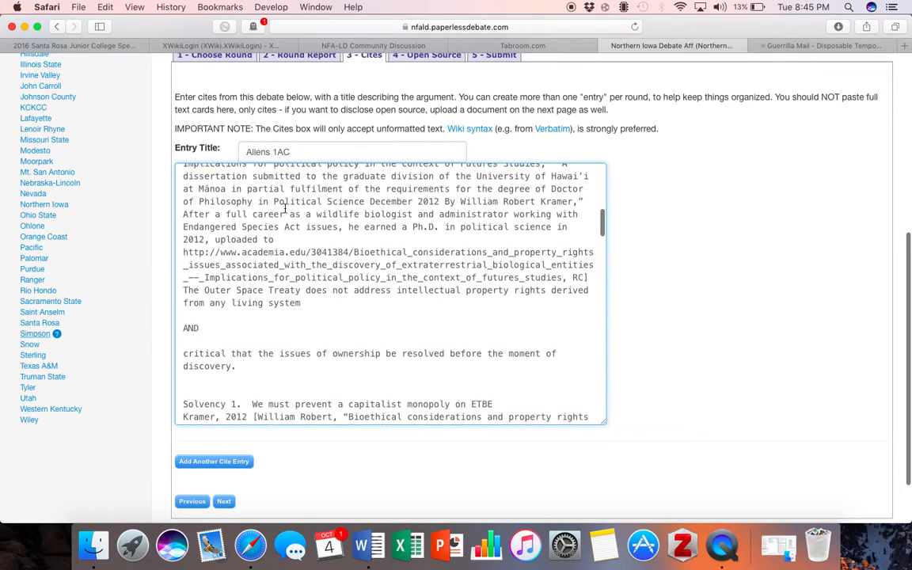
scroll(285, 208, down, 10)
scroll(285, 208, up, 4)
scroll(285, 208, up, 15)
scroll(285, 208, down, 2)
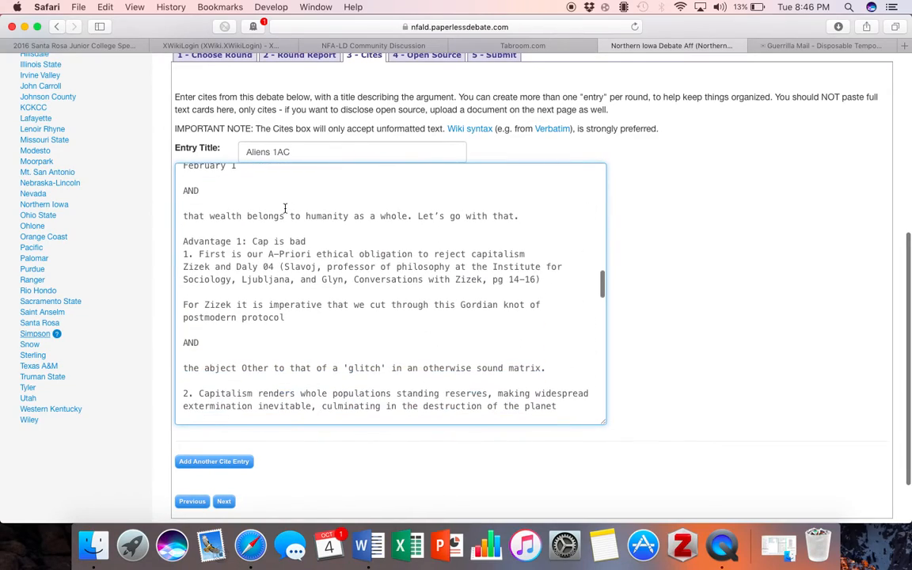
scroll(285, 208, up, 15)
scroll(285, 208, down, 15)
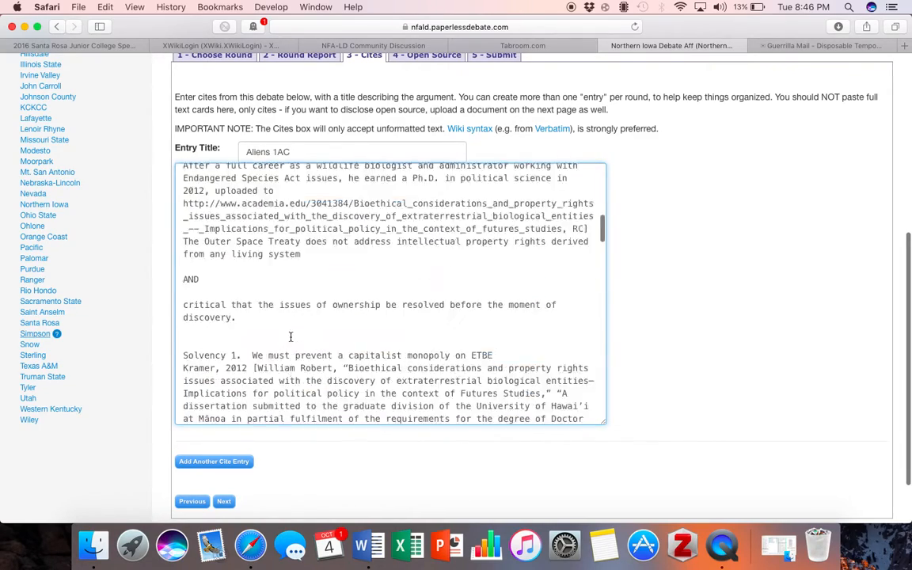
click(225, 466)
Remove the blank cite entry, attach Aliens 1AC Cites as open source, and submit round 1
scroll(288, 463, down, 10)
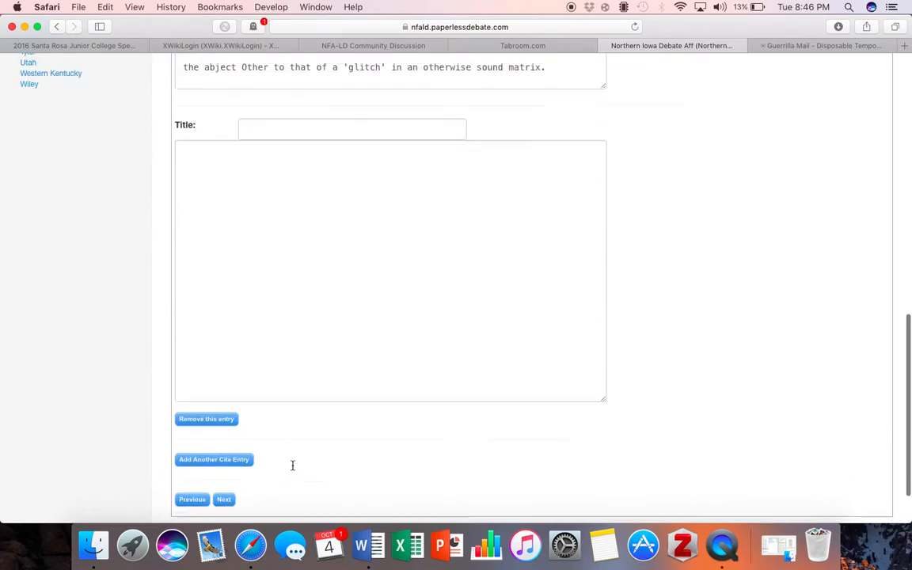
click(232, 352)
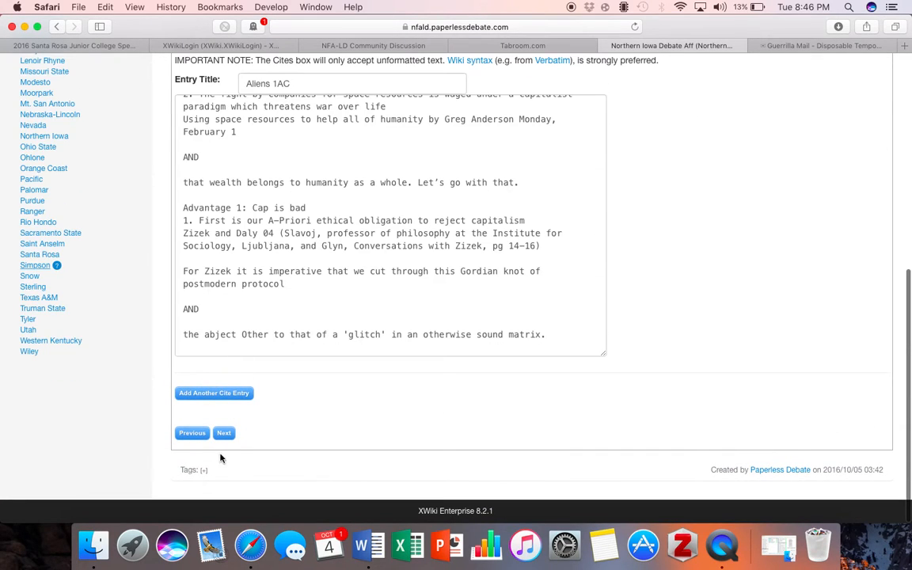
click(226, 433)
click(202, 176)
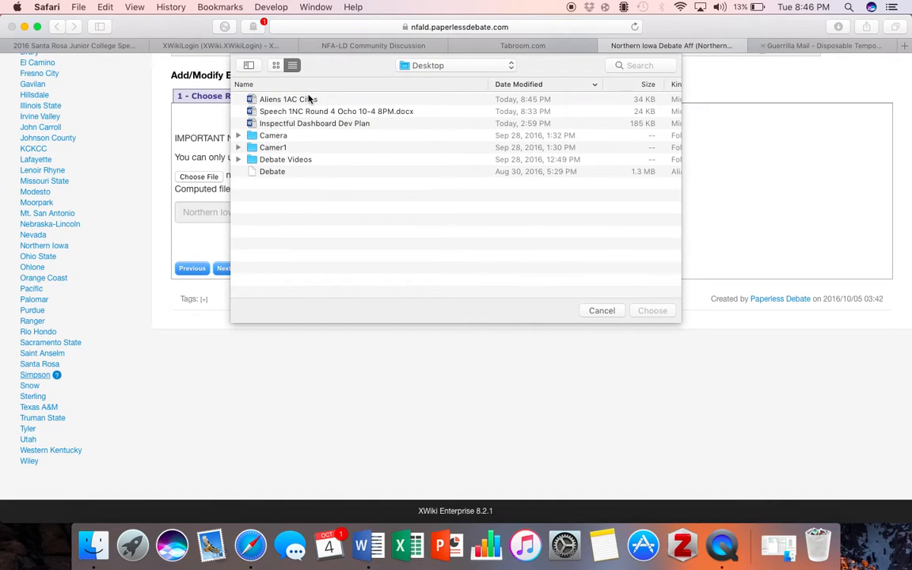
click(310, 99)
click(651, 311)
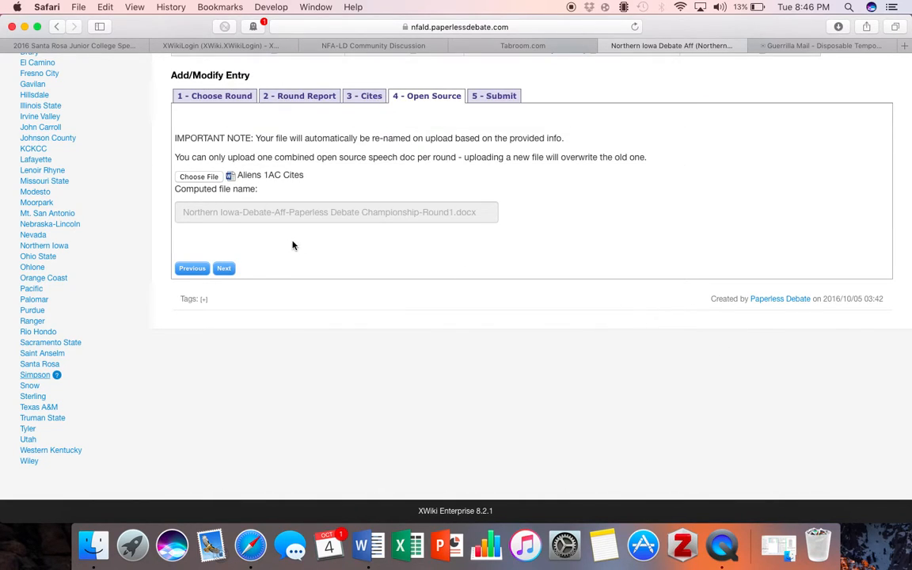
click(227, 268)
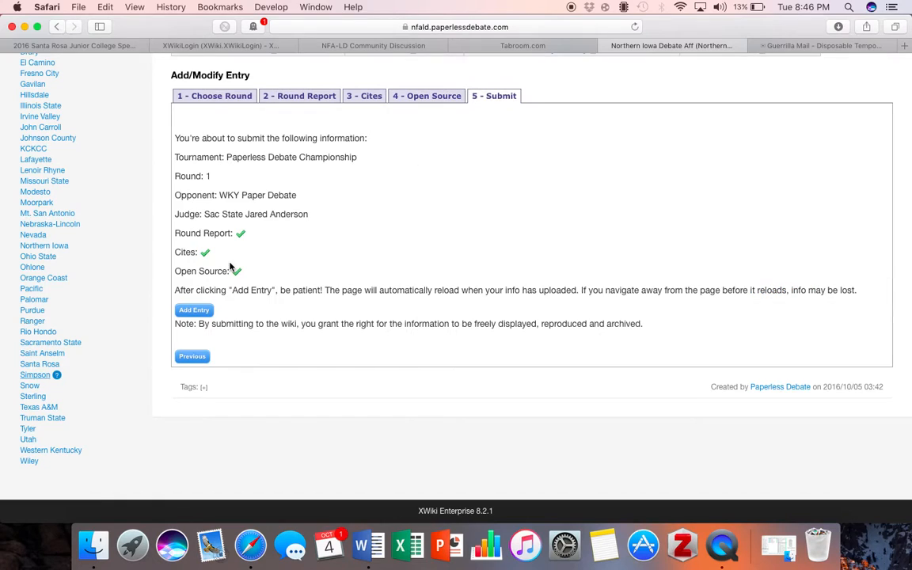
click(194, 311)
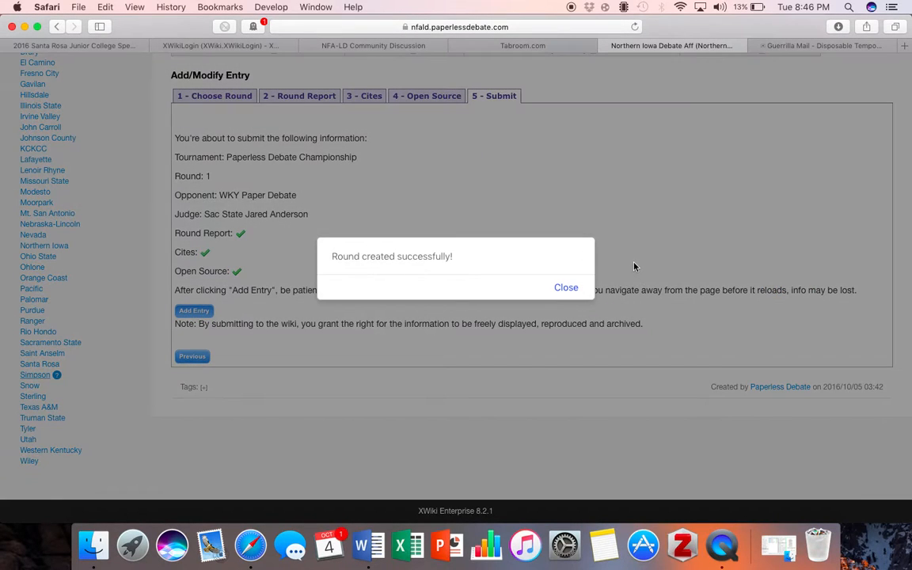
Dismiss the round-created message, then expand and collapse the Aliens 1AC cites to check them
click(559, 287)
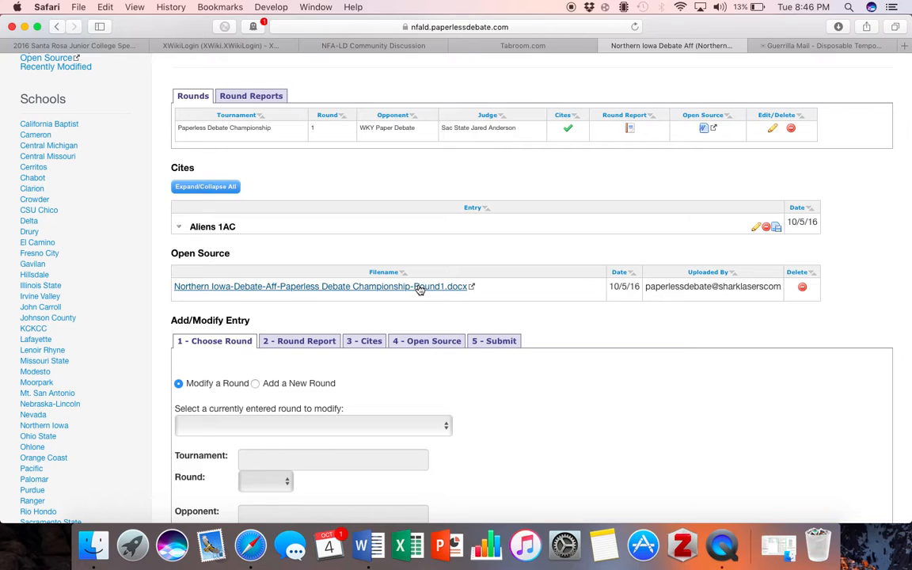
click(179, 227)
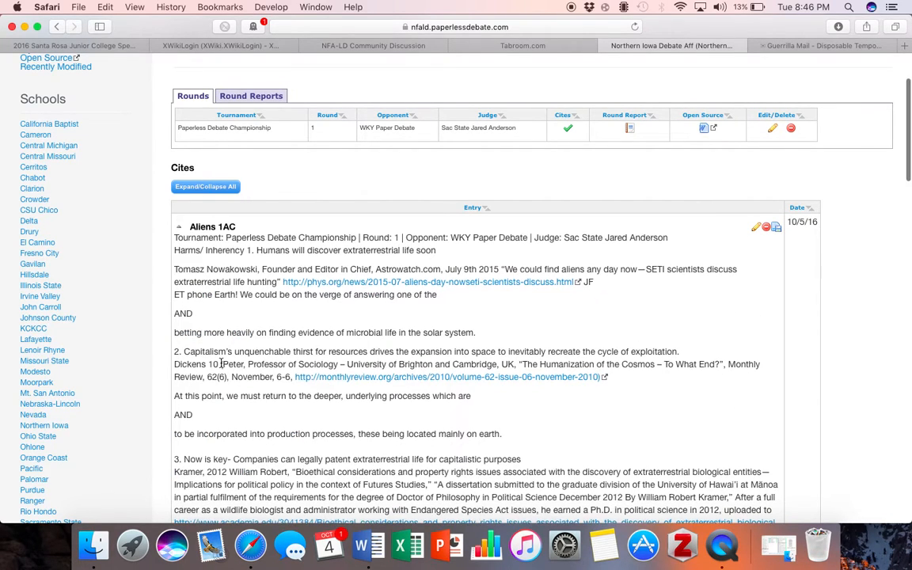
scroll(221, 363, down, 3)
scroll(221, 364, down, 10)
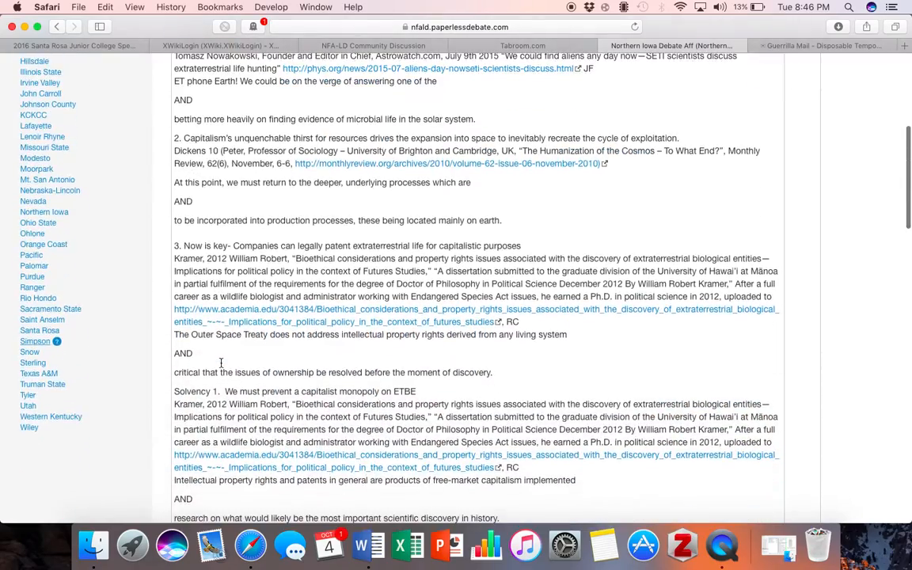
scroll(223, 368, up, 15)
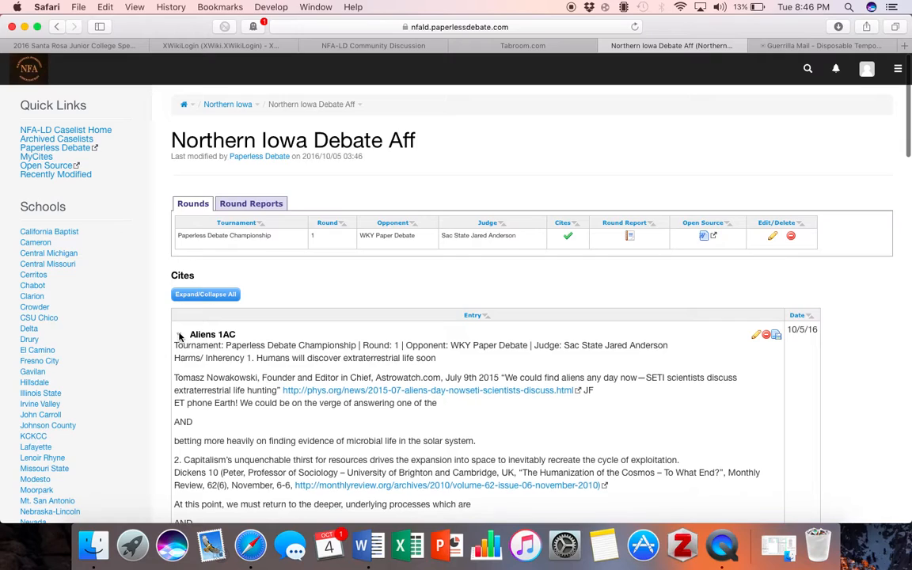
click(179, 334)
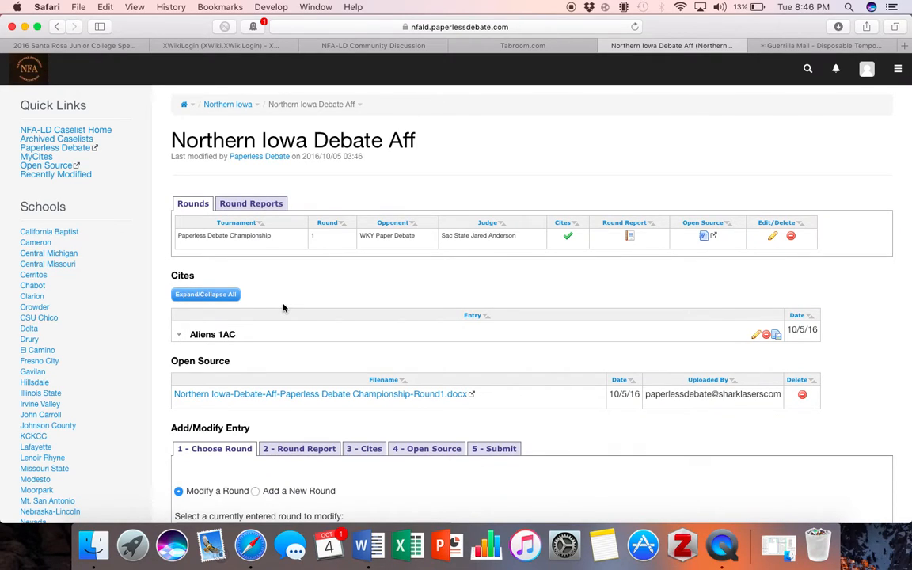
scroll(314, 339, down, 5)
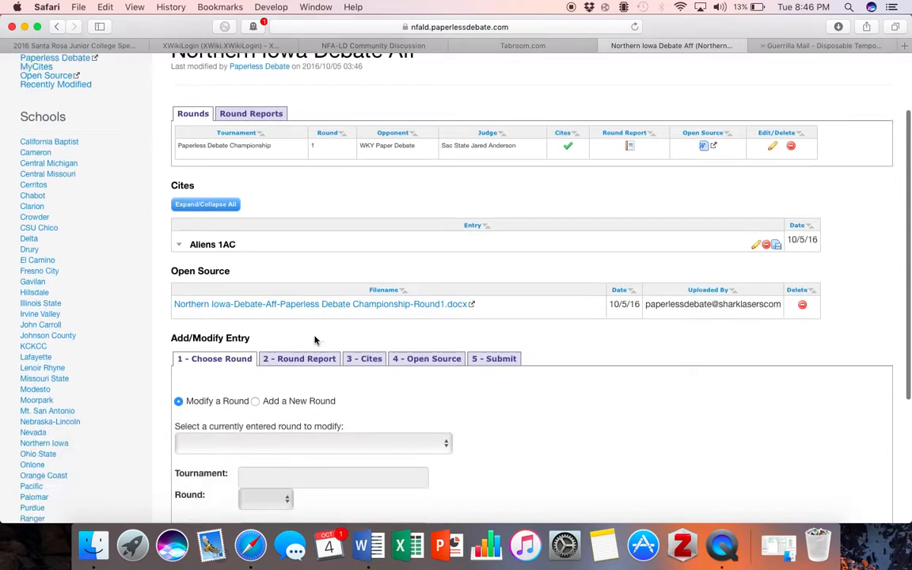
Start a new round with tournament name 'Paperless Debate Championship'
click(255, 291)
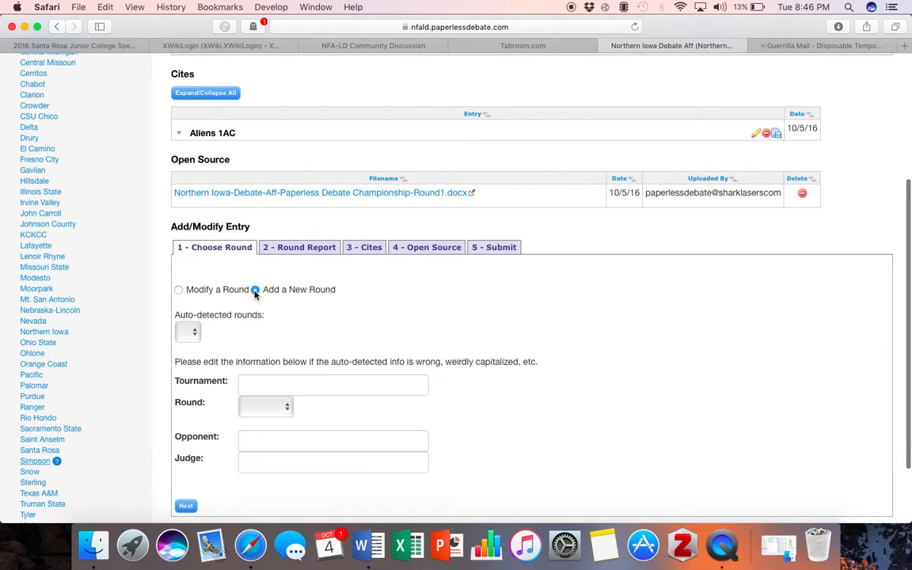
click(281, 377)
text(Pap)
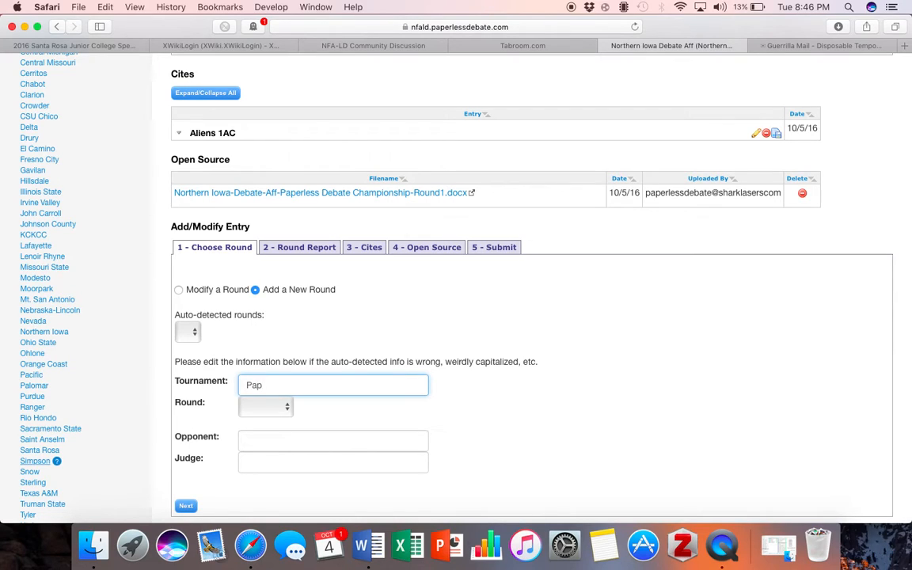
text(erless Debate Championshi)
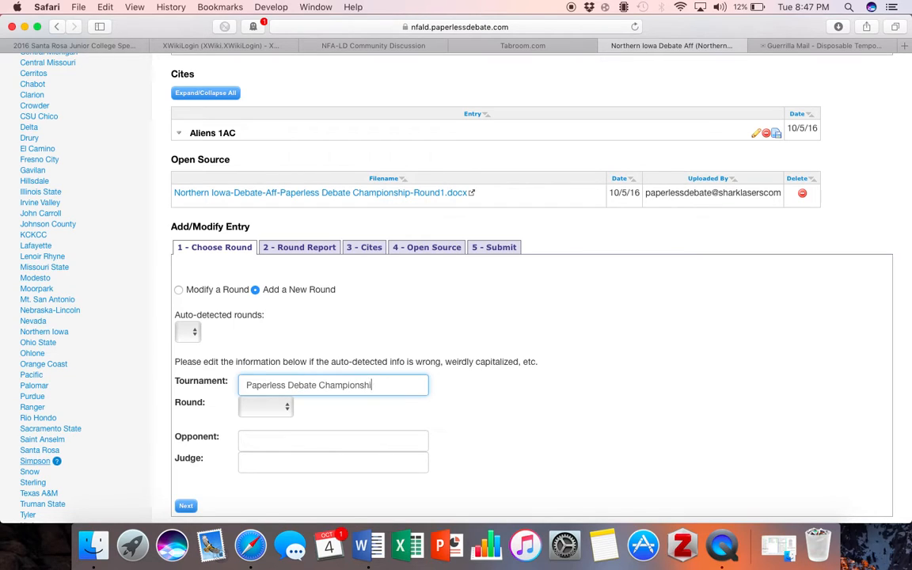
text(p)
Set round 3, opponent 'University of Sharklasers EW', and fill in the judge's name
click(258, 406)
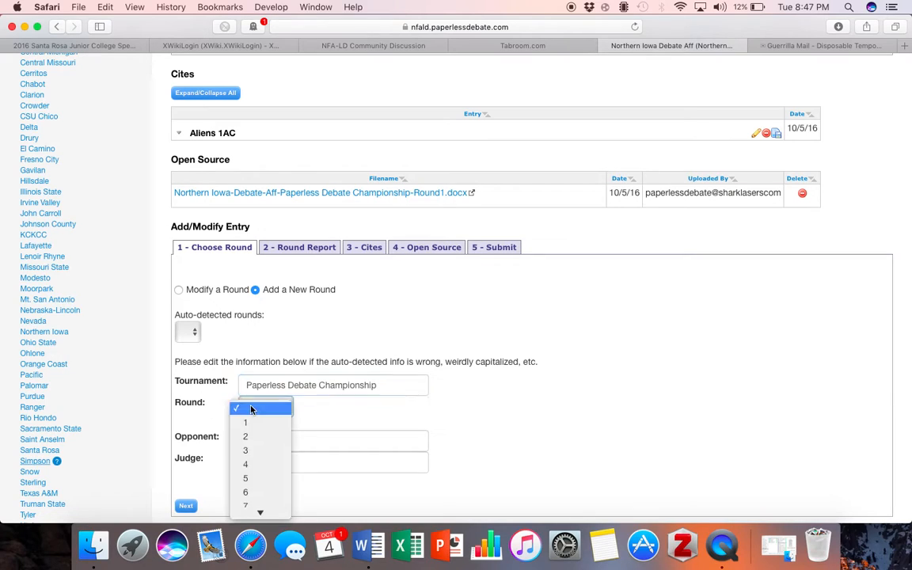
click(253, 452)
click(295, 439)
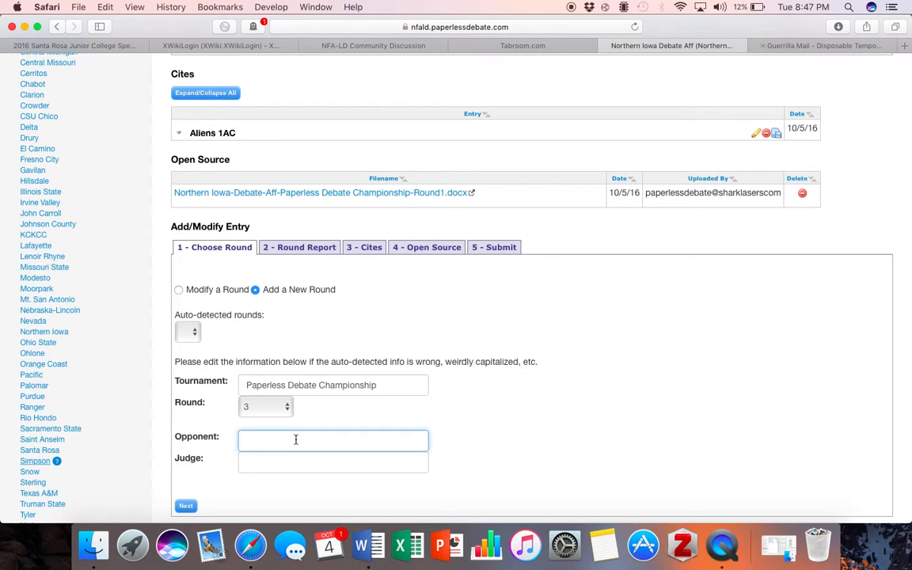
text(University of Sharklasers EW)
click(310, 464)
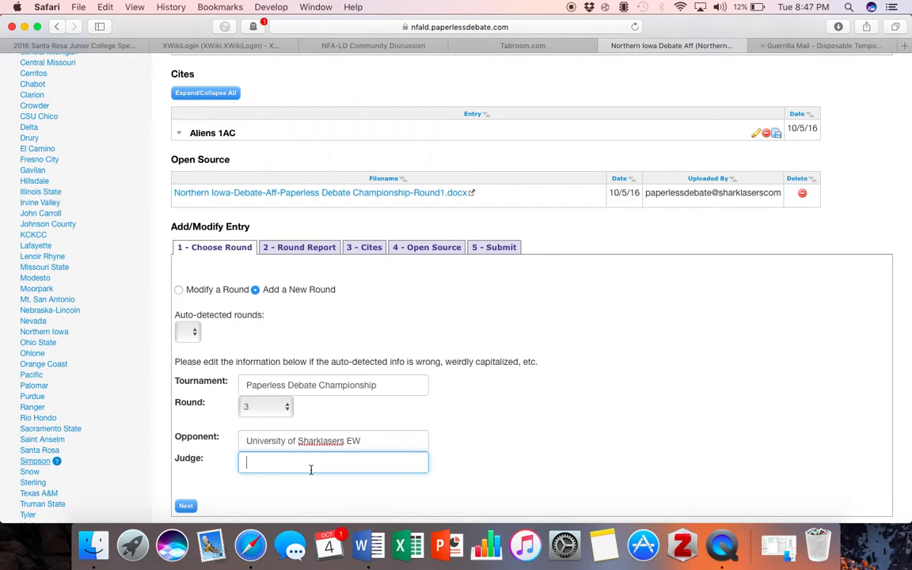
text(Universty of Power Todd Sharklasers)
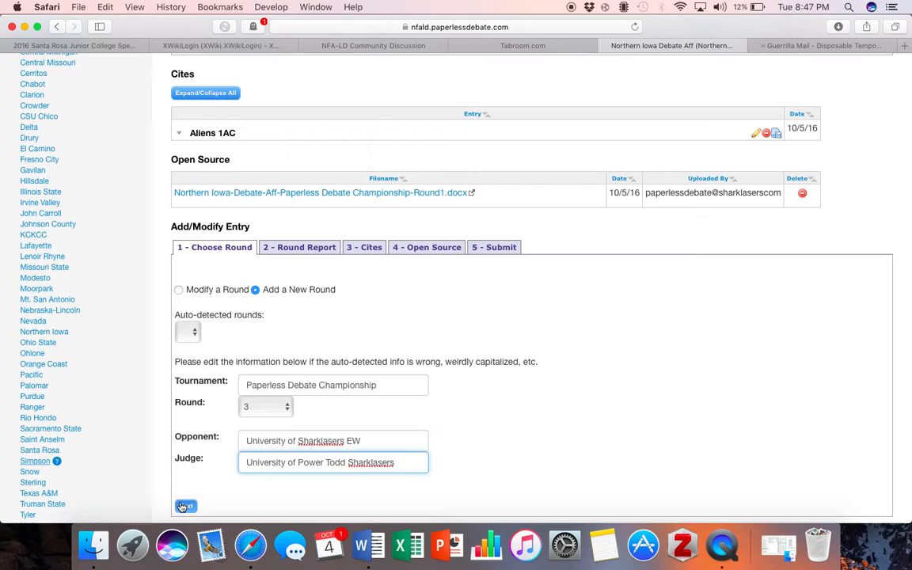
Begin the round report with the line '1AC- Aliens 1AC'
click(186, 505)
click(285, 342)
text(1AC)
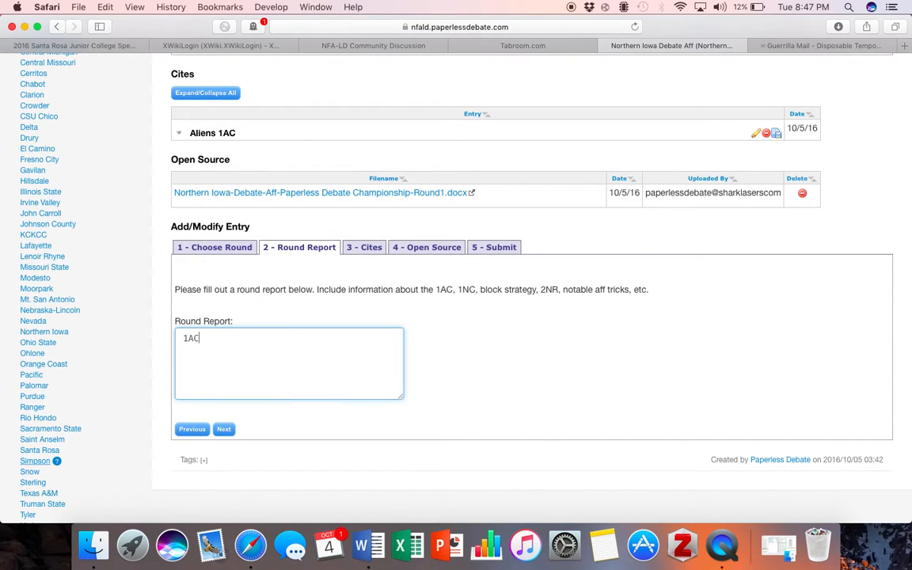
text(- Aliens 1AC)
Complete the round report with '1NC- Baudilliard K, Case' and '1NR- Case' lines
key(Return)
text(1NC- Baudilrr)
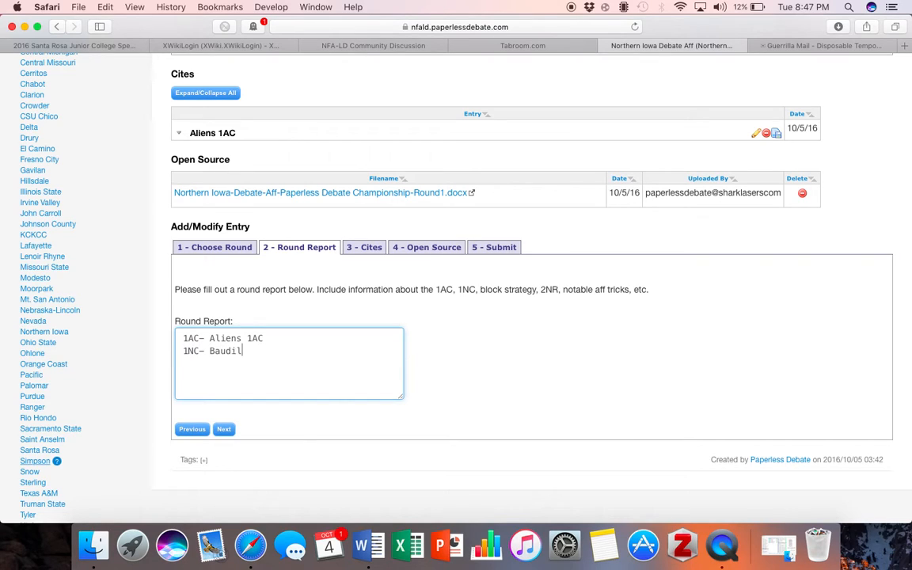
key(BackSpace)
key(BackSpace)
text(iard)
right_click(210, 351)
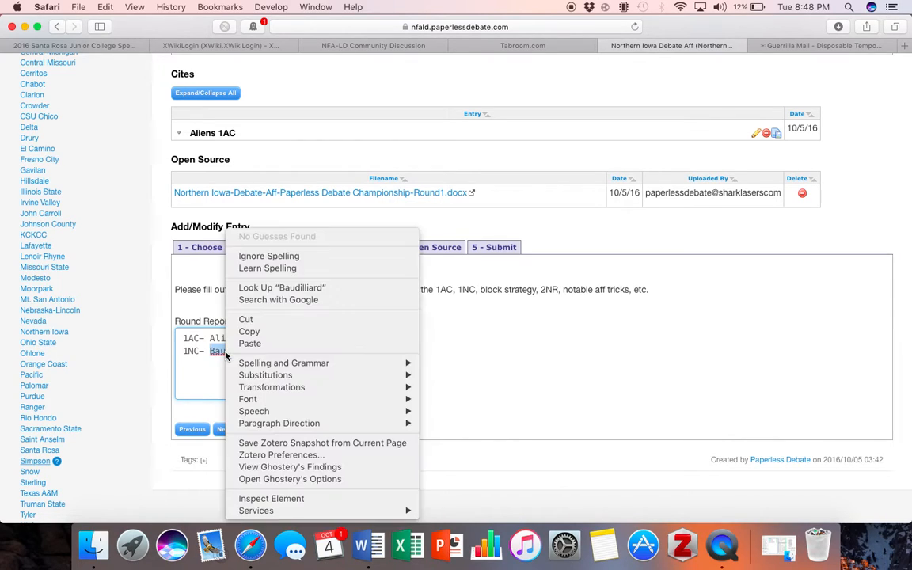
key(Escape)
click(280, 356)
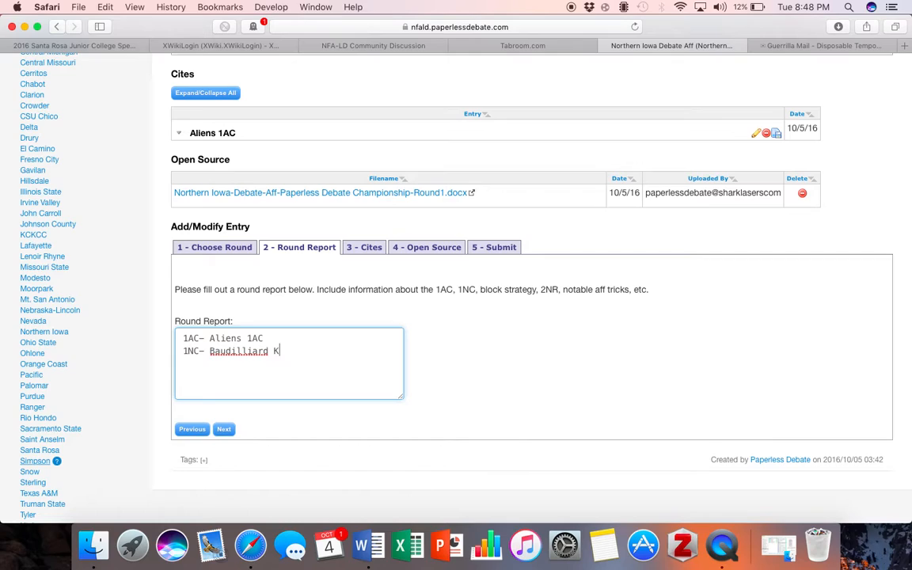
text(K, Case )
text(1NR)
text(- Case)
click(224, 429)
scroll(272, 396, down, 4)
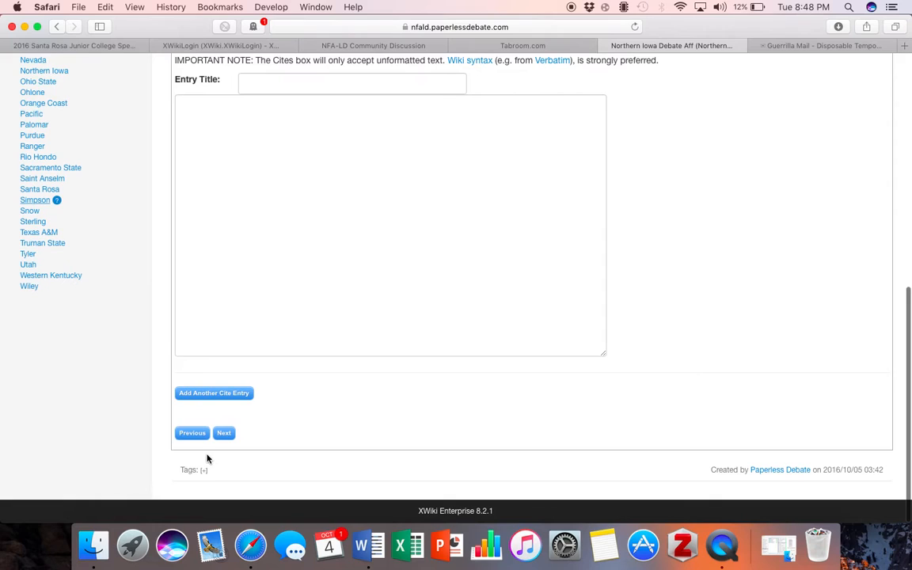
click(224, 431)
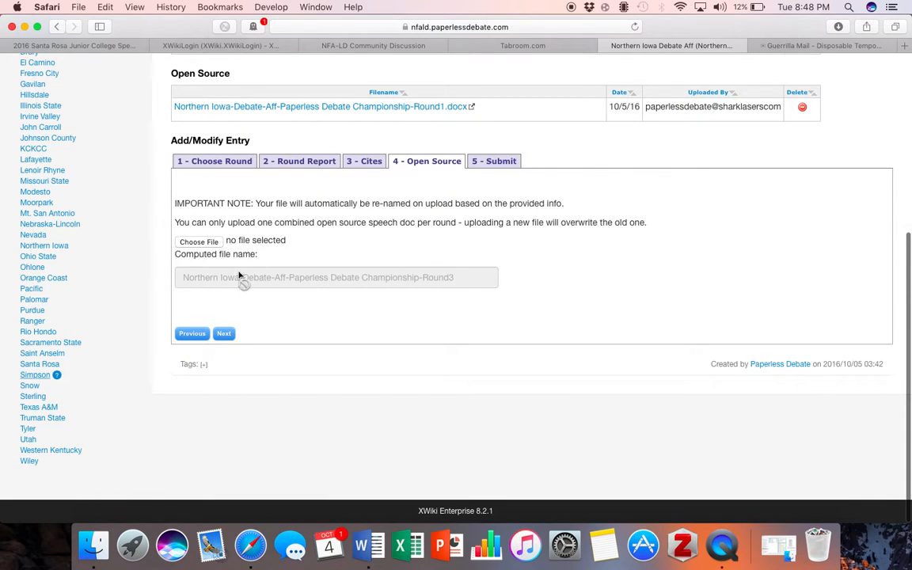
click(224, 334)
click(202, 380)
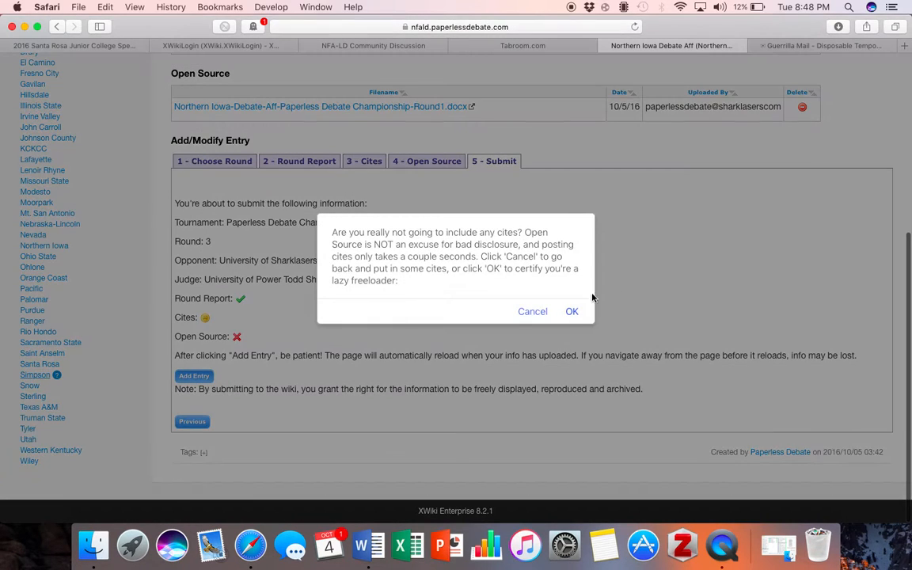
click(572, 313)
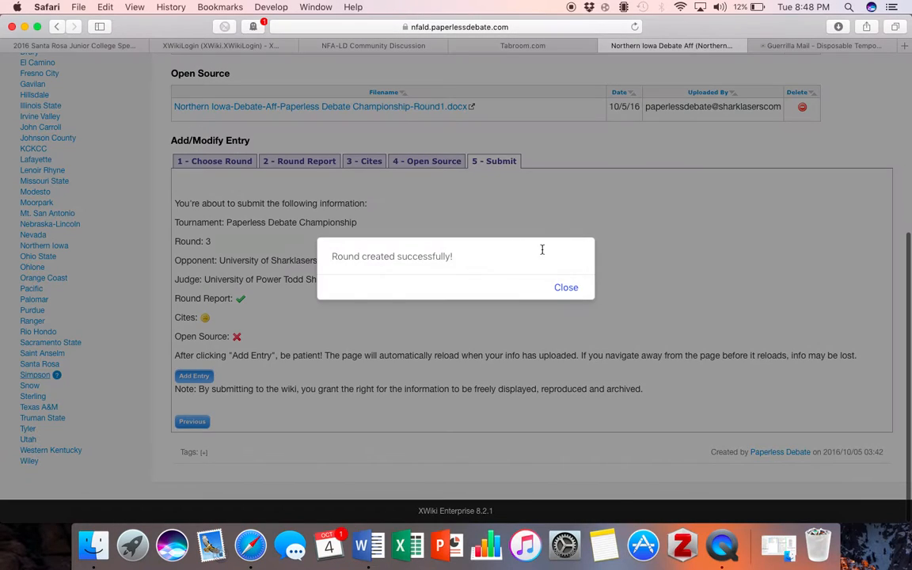
click(558, 289)
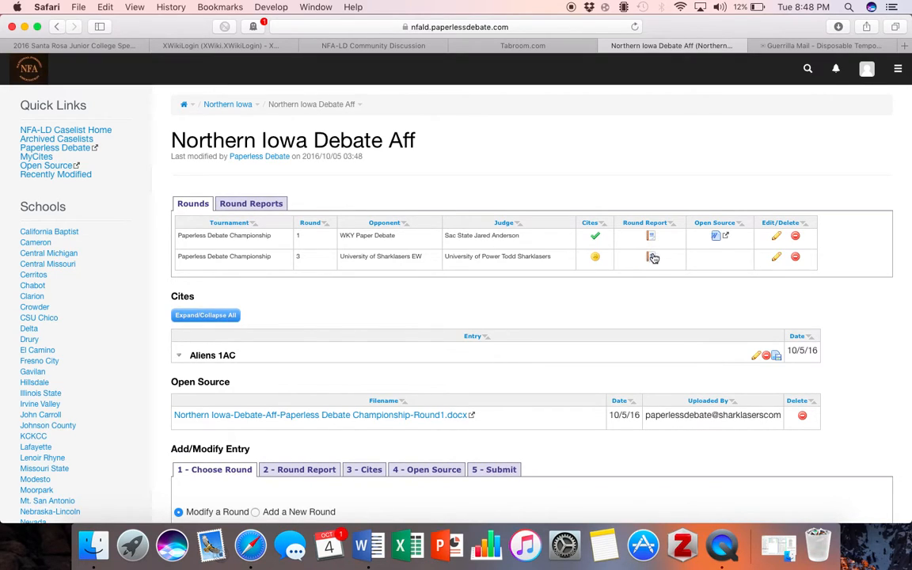
click(651, 258)
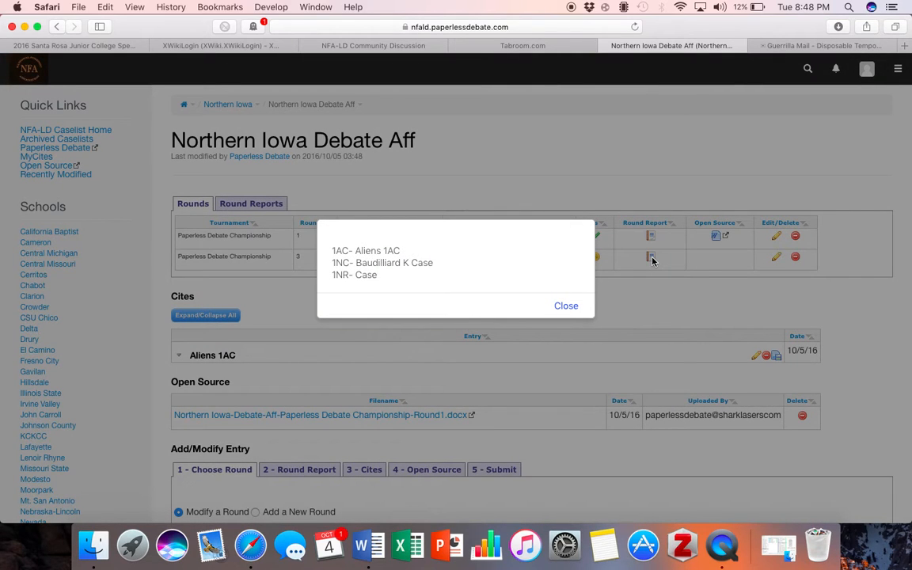
click(576, 306)
click(654, 236)
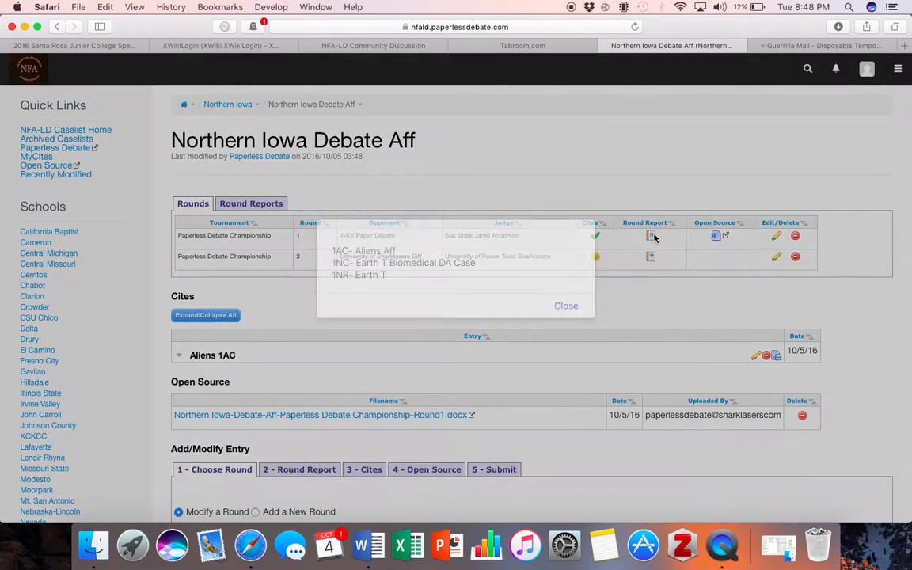
click(566, 306)
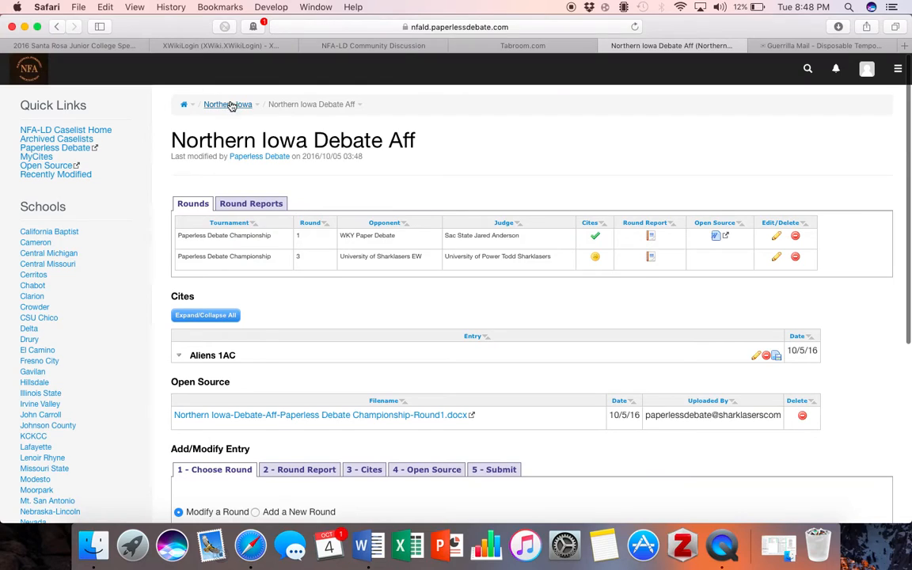
Go to the Northern Iowa Debate Neg page and start adding a new round
click(229, 107)
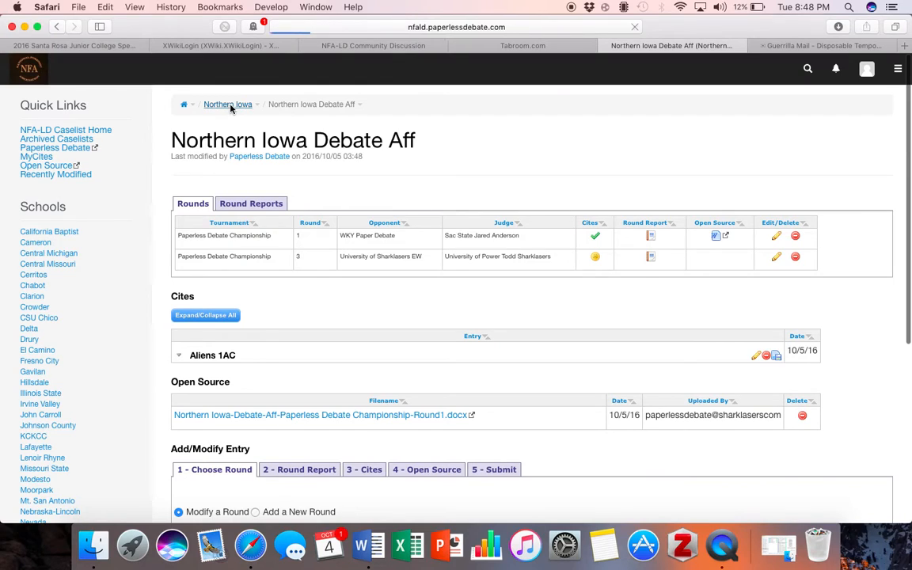
click(647, 215)
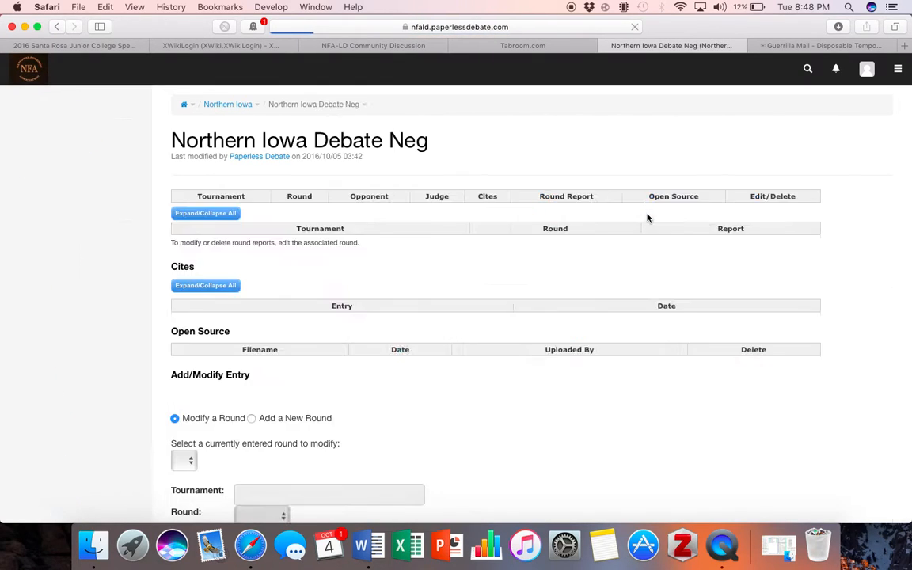
scroll(647, 218, down, 5)
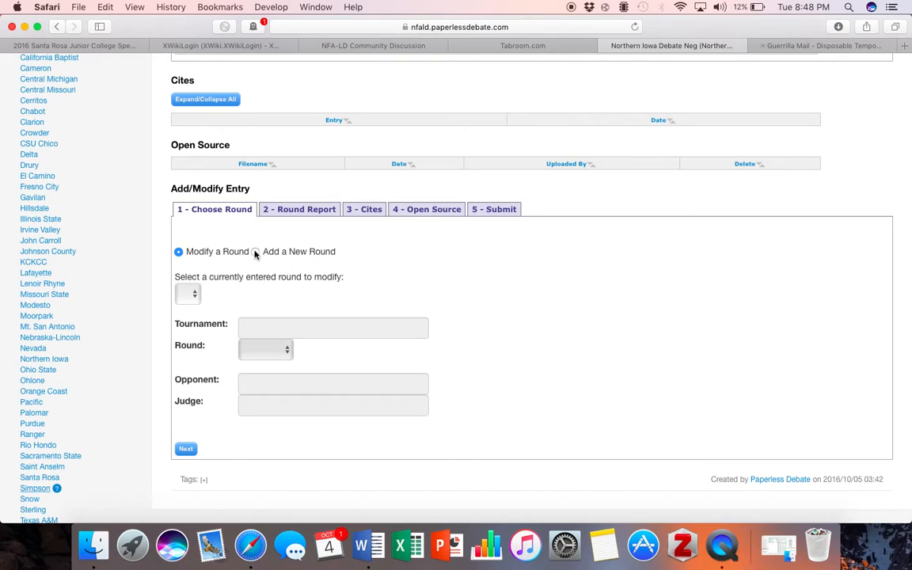
click(255, 252)
Fill the tournament and judge fields with placeholder text, choosing the Finals round
click(277, 346)
text(e)
text(jo)
key(Tab)
key(f)
key(Tab)
text(e)
click(277, 346)
click(351, 416)
text(wwdw)
Enter a three-line placeholder round report and move on to the cites step
click(185, 467)
click(245, 353)
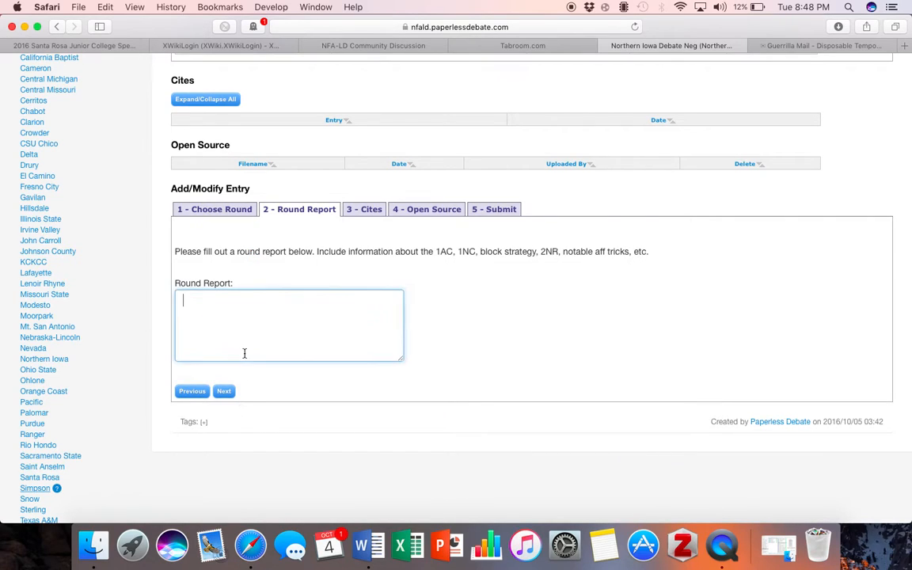
text(wfkekpdsk)
key(Return)
text(wlkjd[plwke)
key(Return)
text(ljkqwjf[wkf)
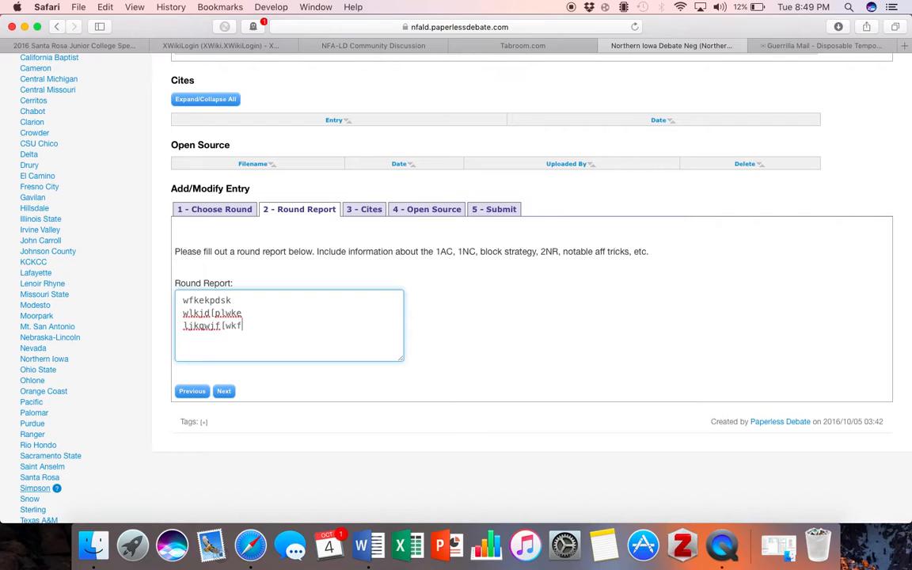
click(224, 391)
click(314, 310)
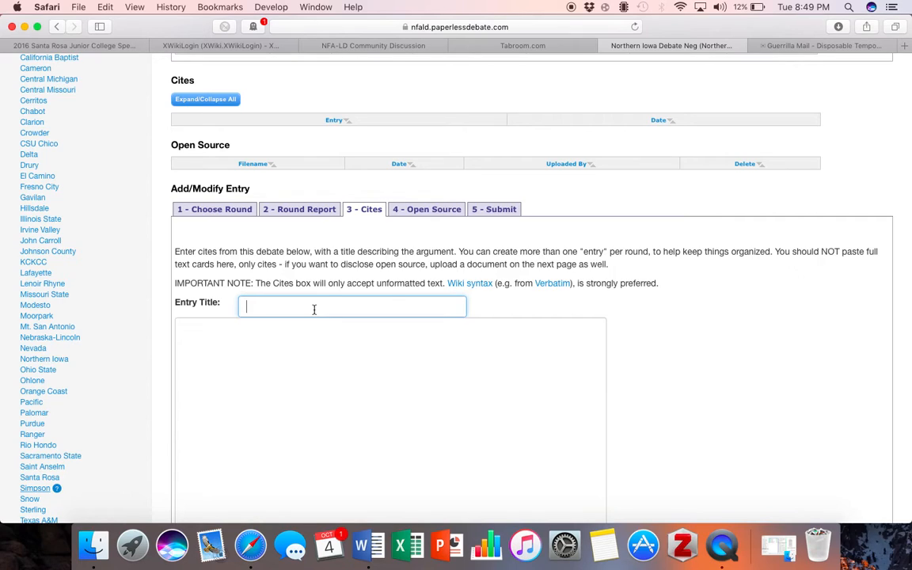
Title the first cite entry 'DA- Highway Trust'
text(w)
key(BackSpace)
text(DA-)
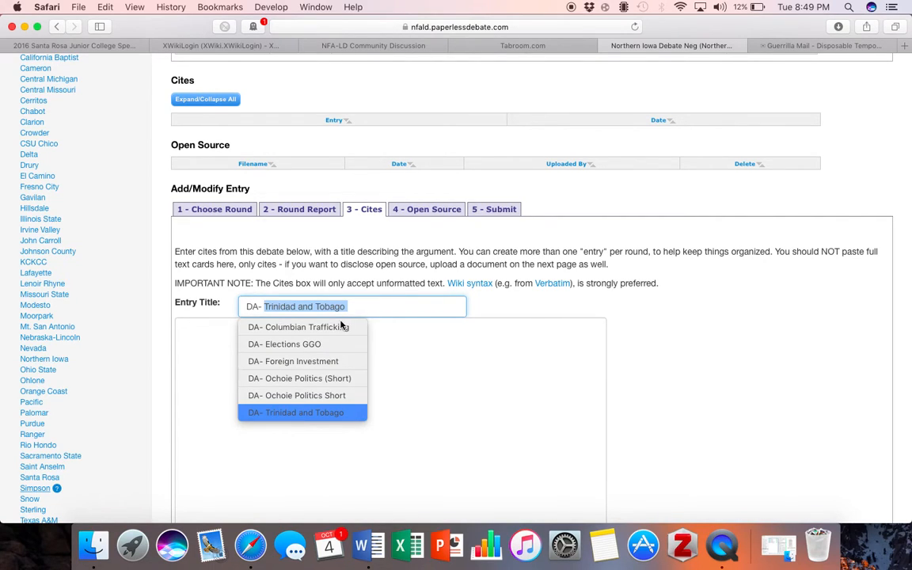
key(BackSpace)
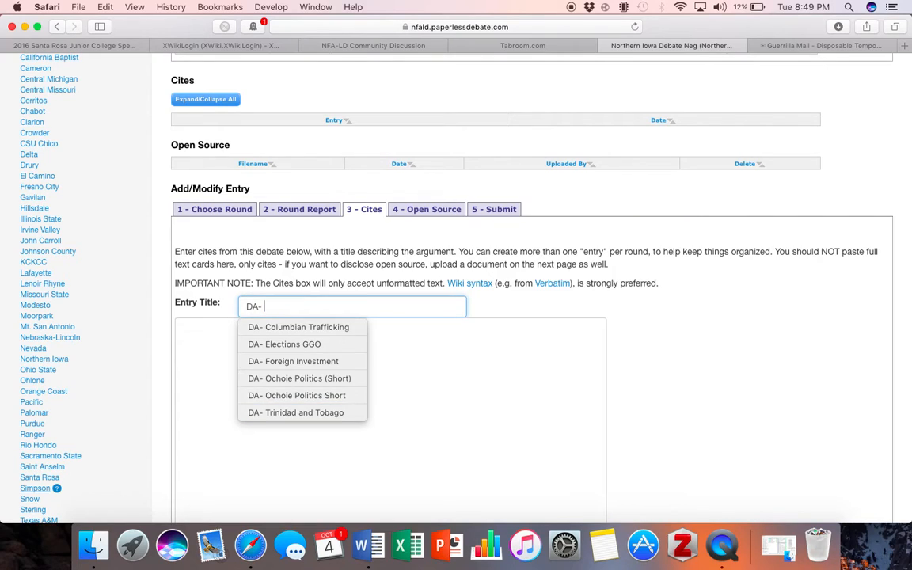
text(Highway Trust)
Add a second cite entry titled 'T- Substansial'
scroll(330, 325, down, 5)
click(208, 391)
click(282, 398)
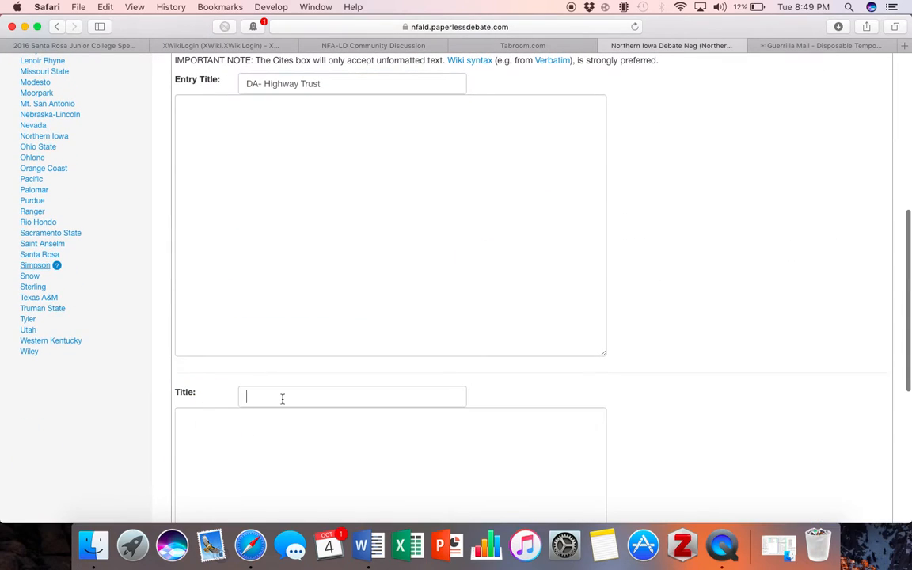
text(T- S)
key(Escape)
text(u)
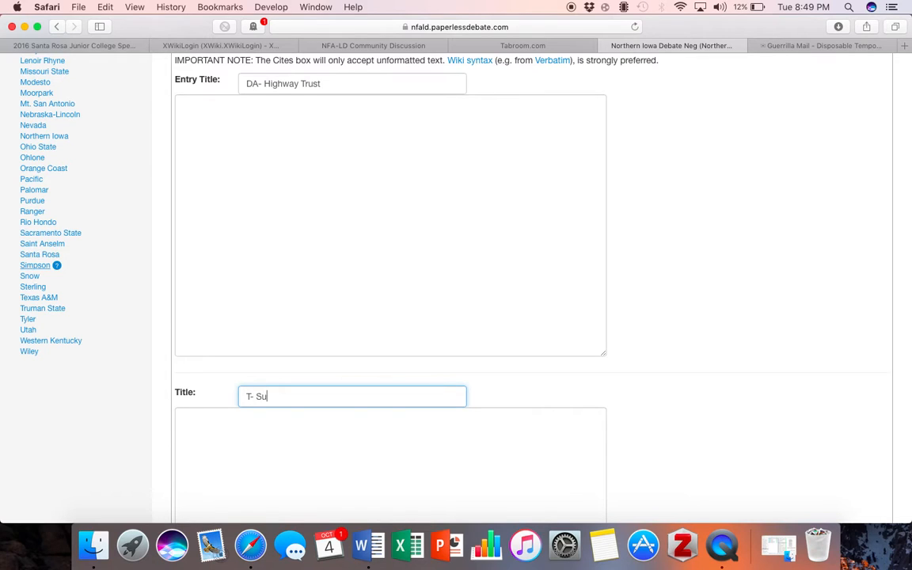
text(bstansial)
Add a third cite entry titled 'Case- Nagoya' and continue to the Open Source step
scroll(167, 375, down, 5)
click(213, 397)
click(261, 397)
text(Case)
key(BackSpace)
text(- )
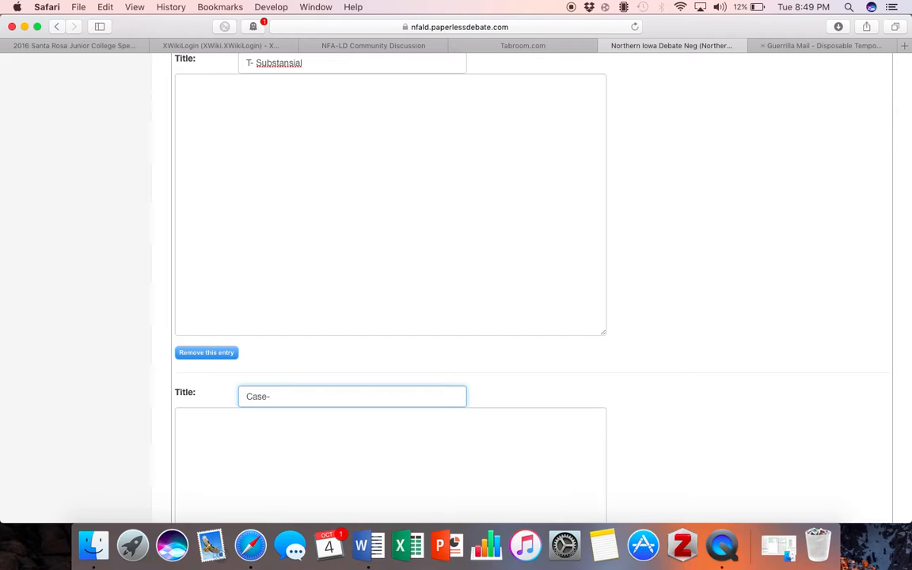
text(Nagoy)
text(a)
scroll(251, 366, down, 5)
scroll(220, 414, down, 3)
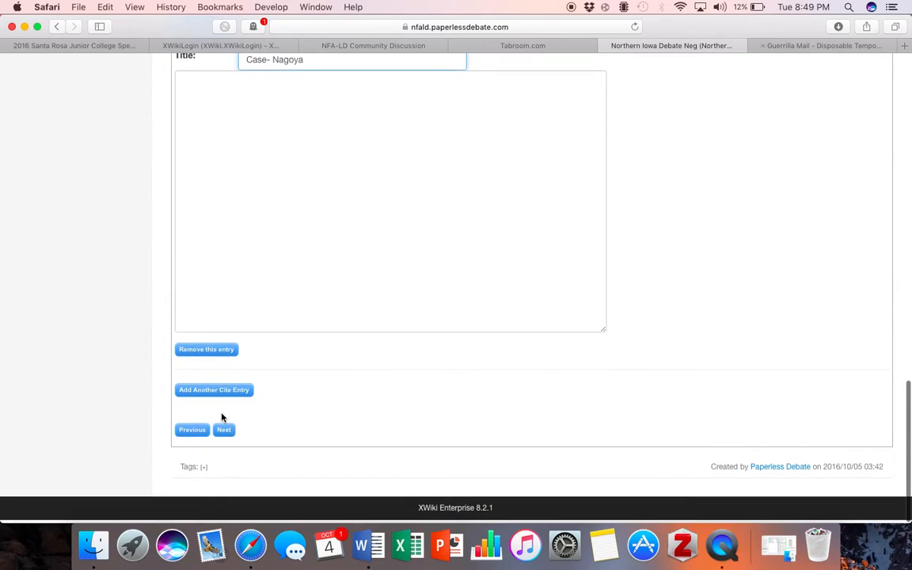
click(224, 431)
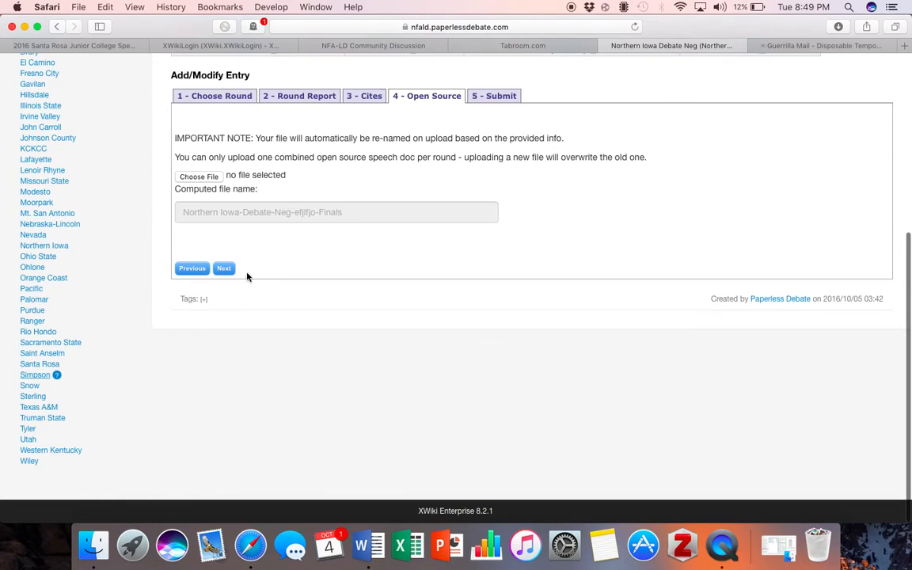
Submit the Finals round, accepting the no-cites warning and closing the success message
click(224, 268)
click(206, 313)
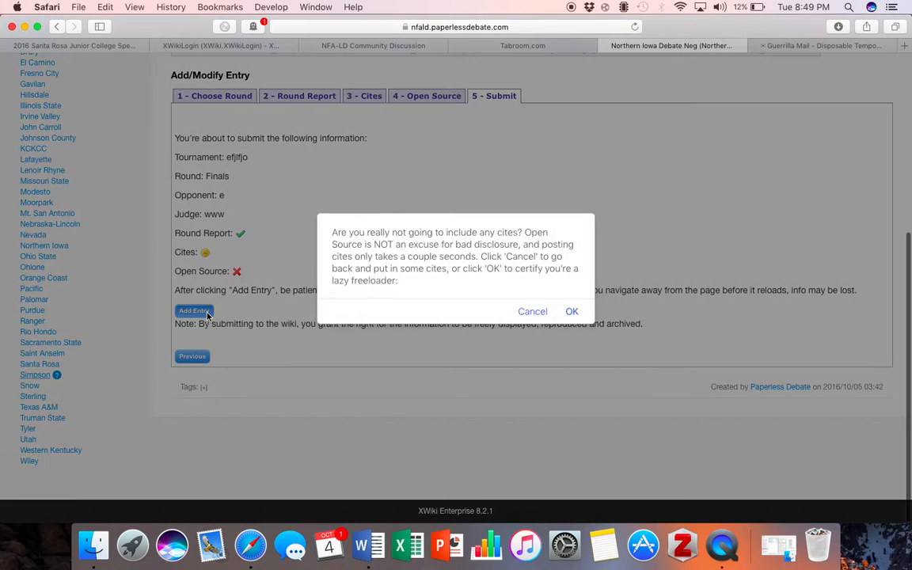
click(572, 311)
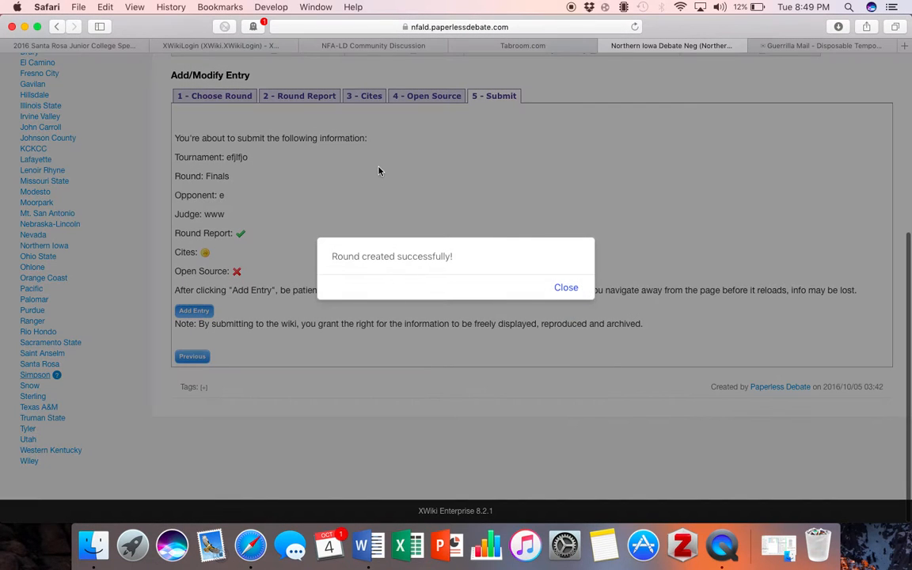
click(565, 288)
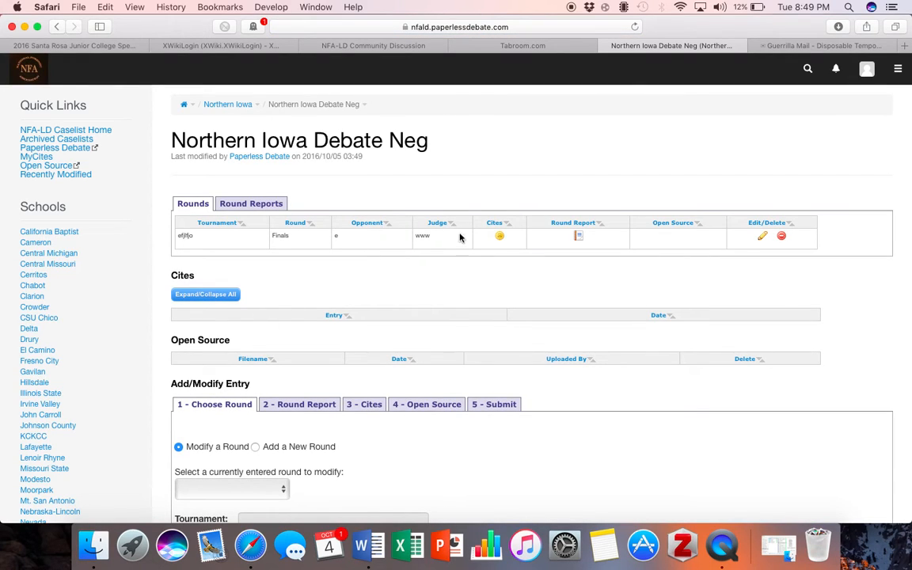
Check the Finals entry in the Neg rounds table, then switch to adding a new round
scroll(254, 264, down, 3)
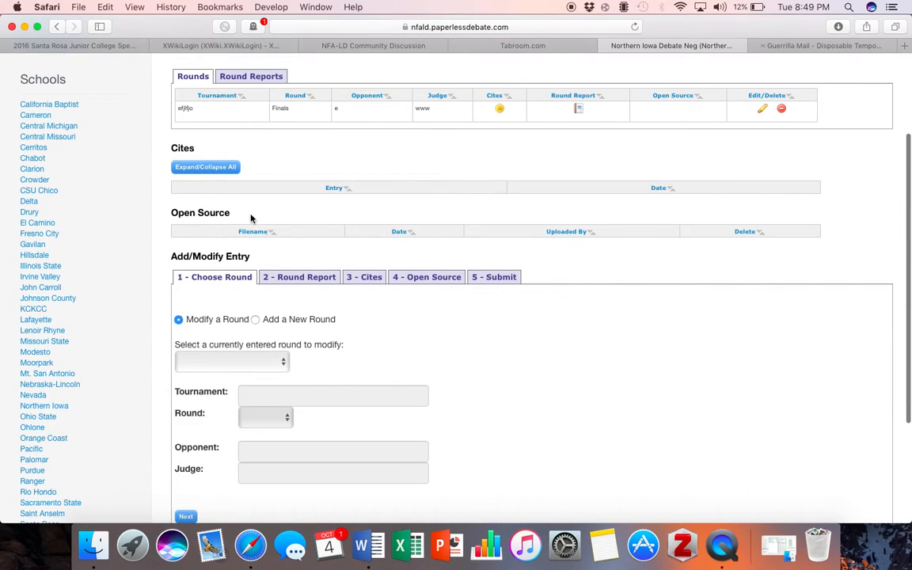
scroll(250, 213, up, 2)
scroll(253, 253, down, 3)
scroll(237, 237, down, 1)
scroll(227, 118, up, 2)
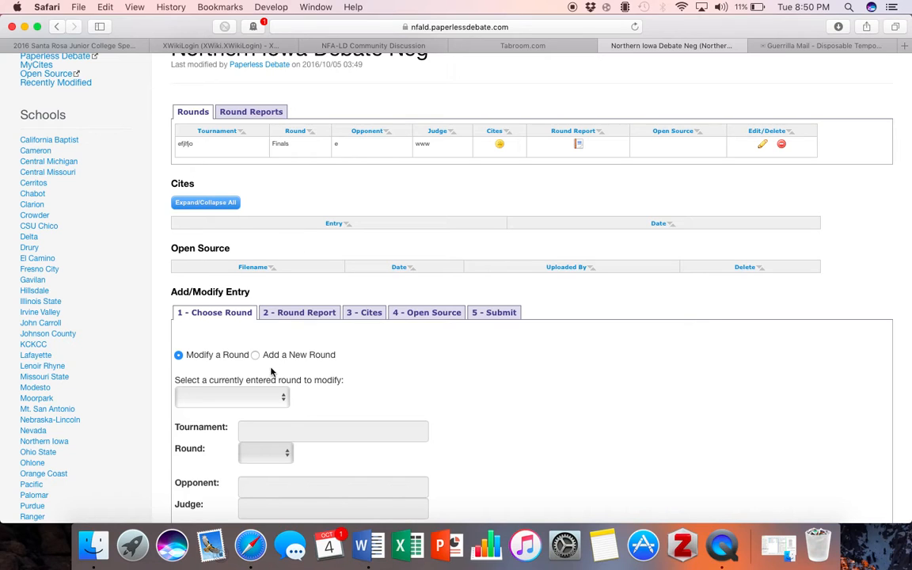
scroll(282, 352, down, 3)
click(255, 220)
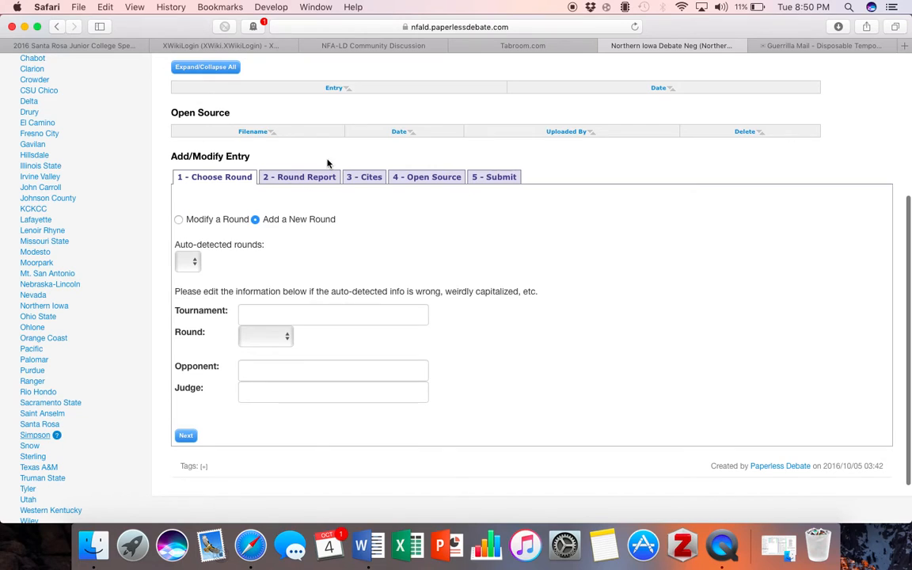
scroll(387, 229, up, 5)
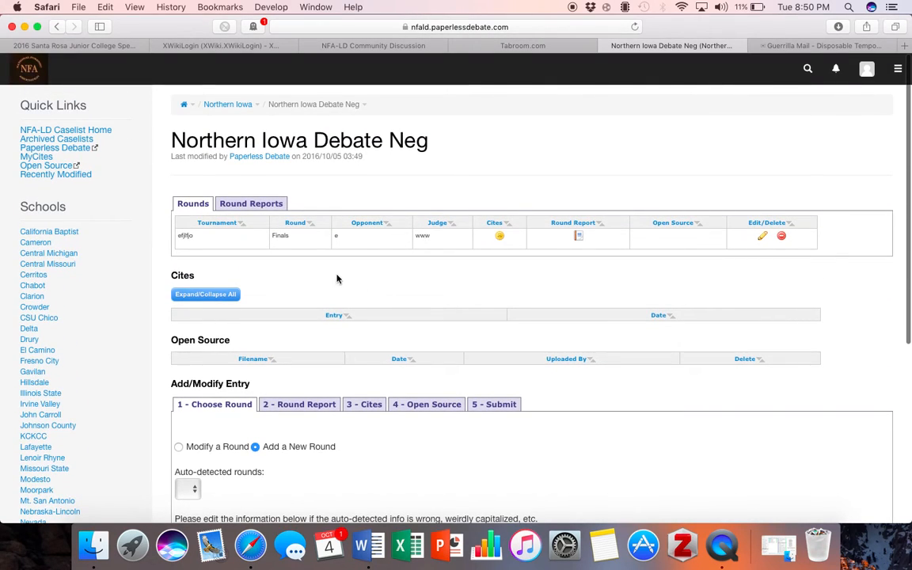
scroll(338, 278, down, 1)
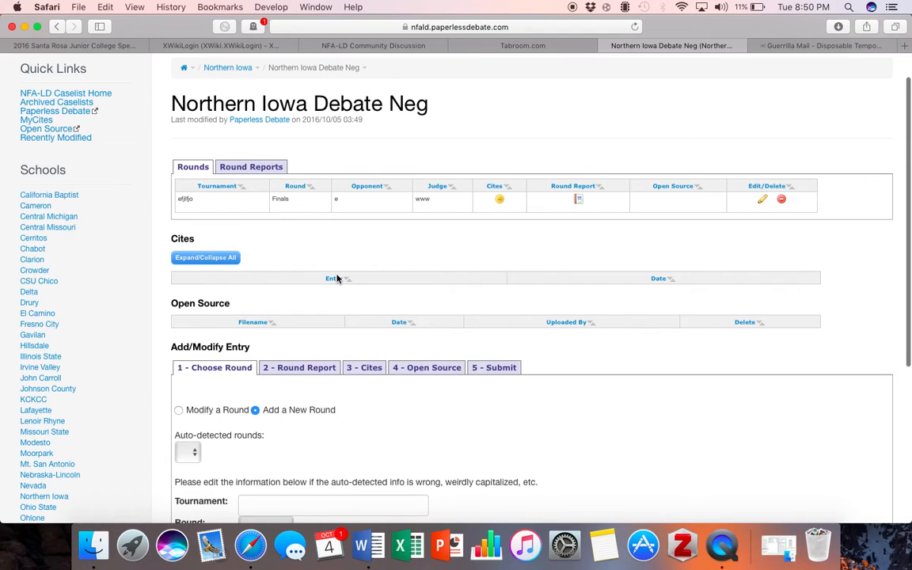